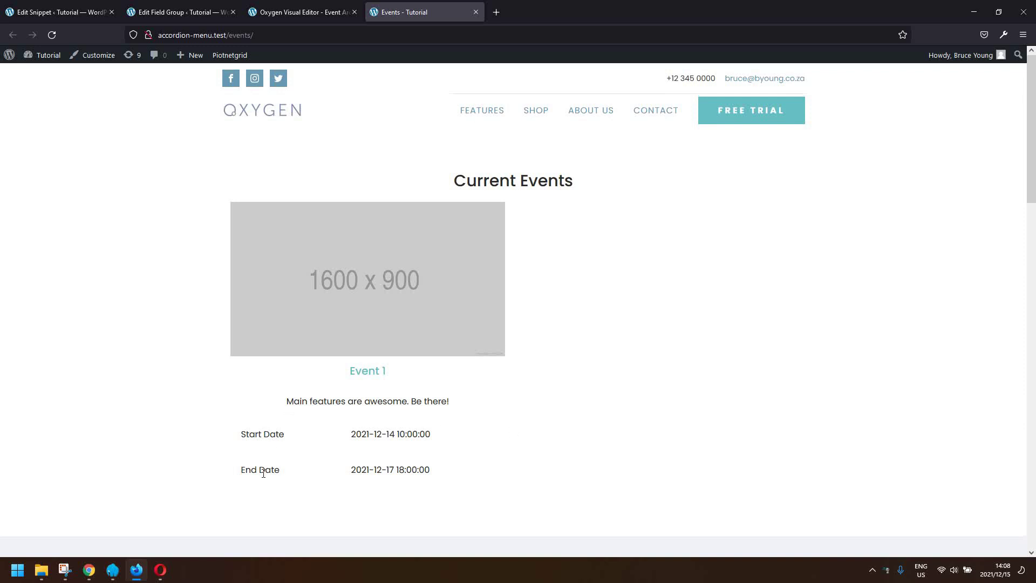
Review the Current, Future and Past event listings on the Events page, then switch to the Oxygen editor
scroll(263, 472, "down", 8)
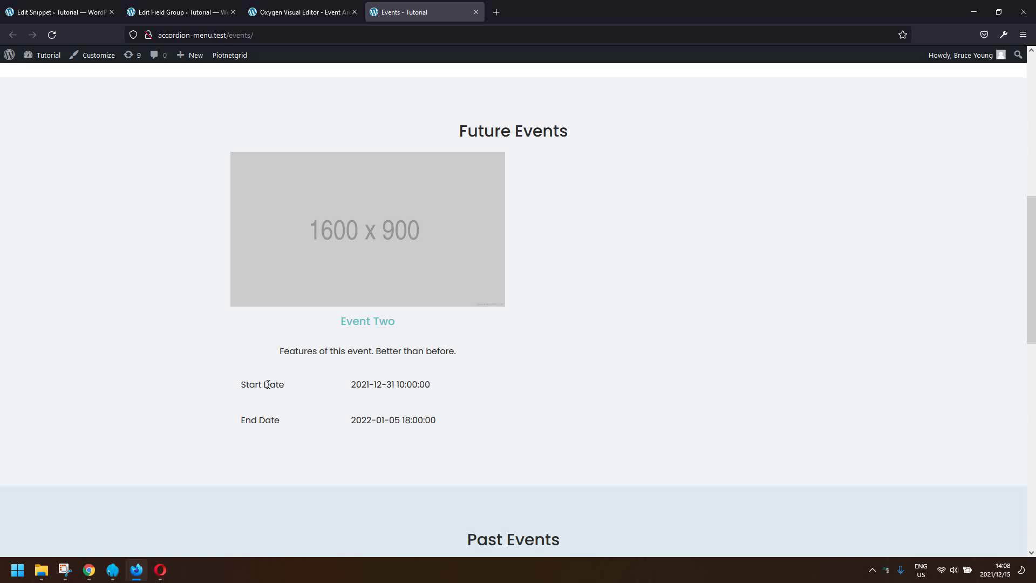
scroll(298, 435, "down", 5)
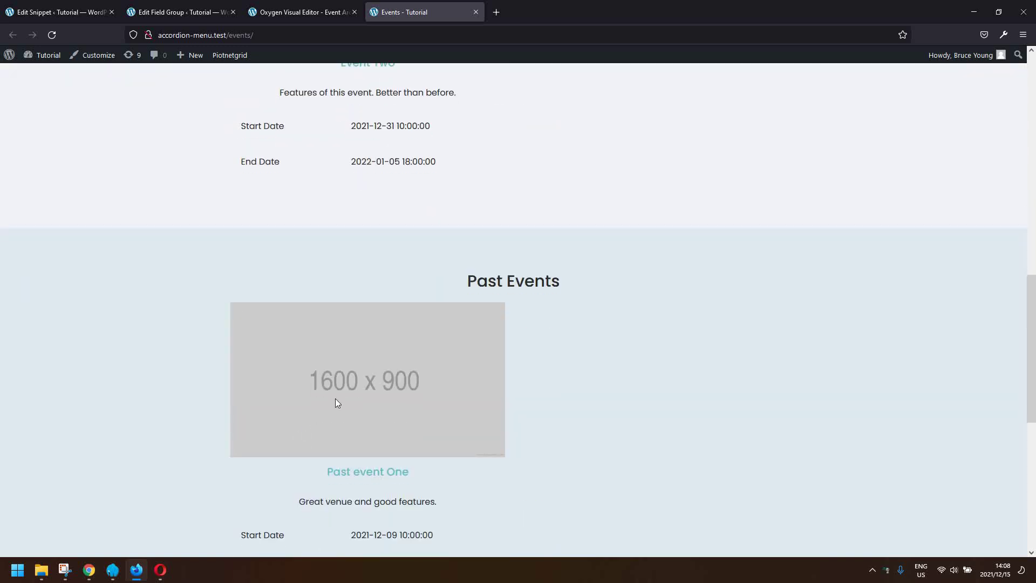
scroll(340, 397, "down", 1)
scroll(344, 393, "down", 3)
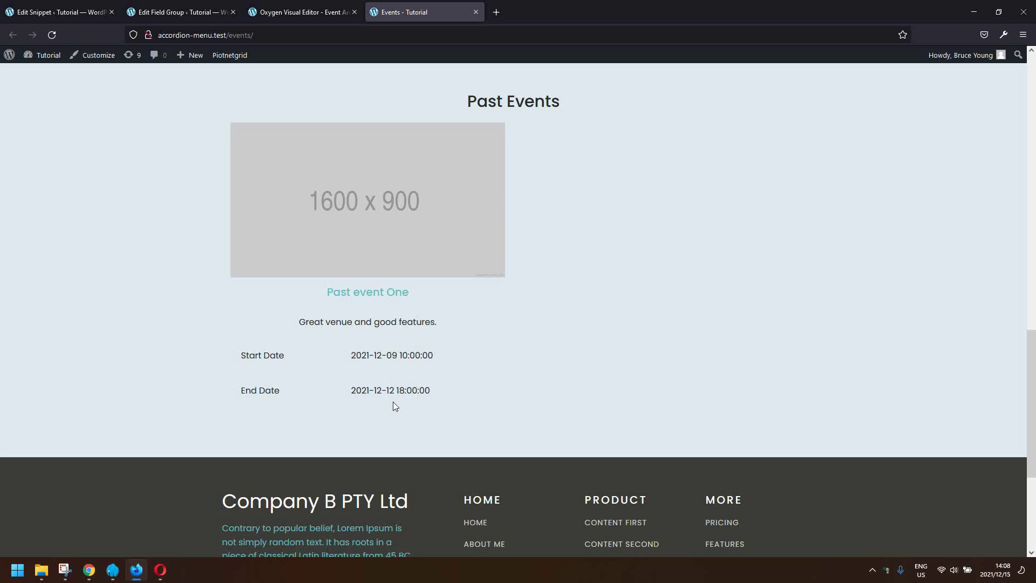
left_click(299, 13)
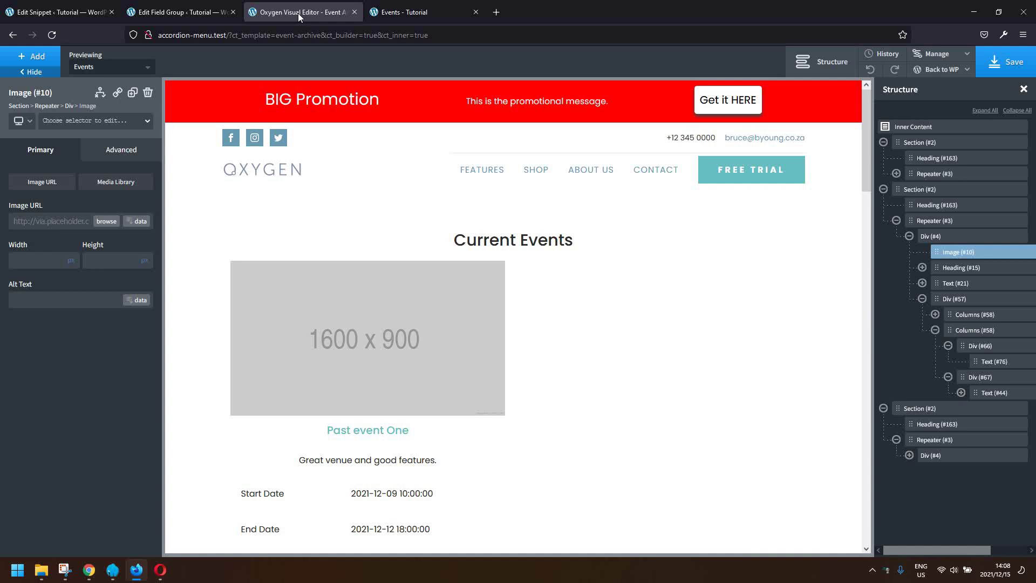
Expand Event Start Date in the Event Group field group and check its Y-m-d H:i:s return format
left_click(184, 8)
scroll(484, 215, "up", 8)
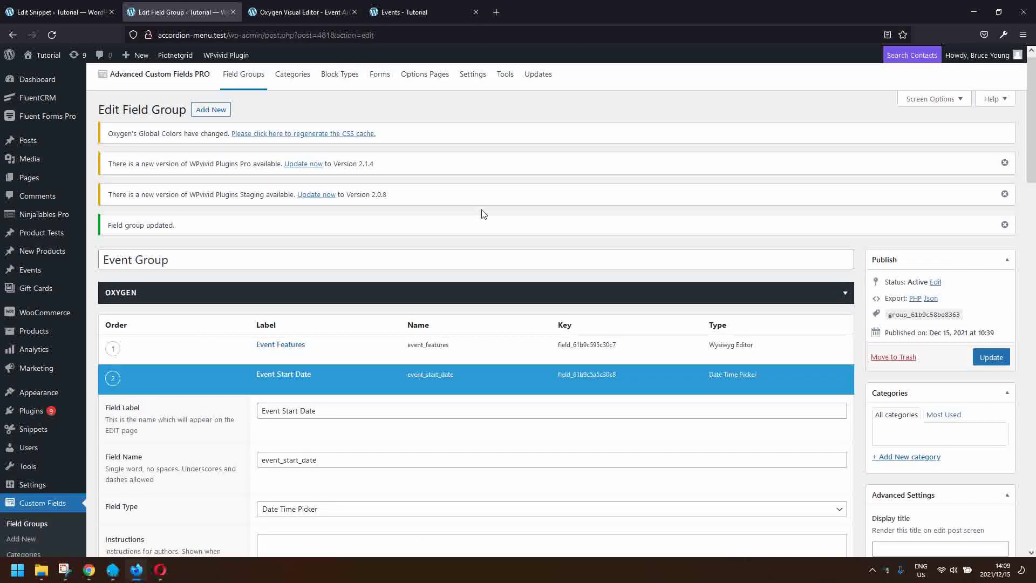
left_click(291, 383)
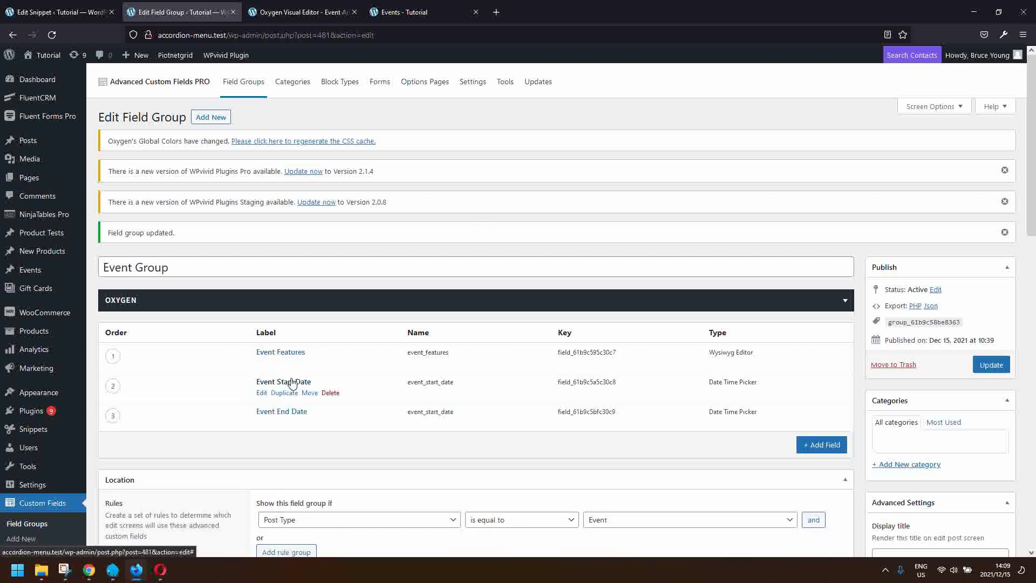
left_click(292, 382)
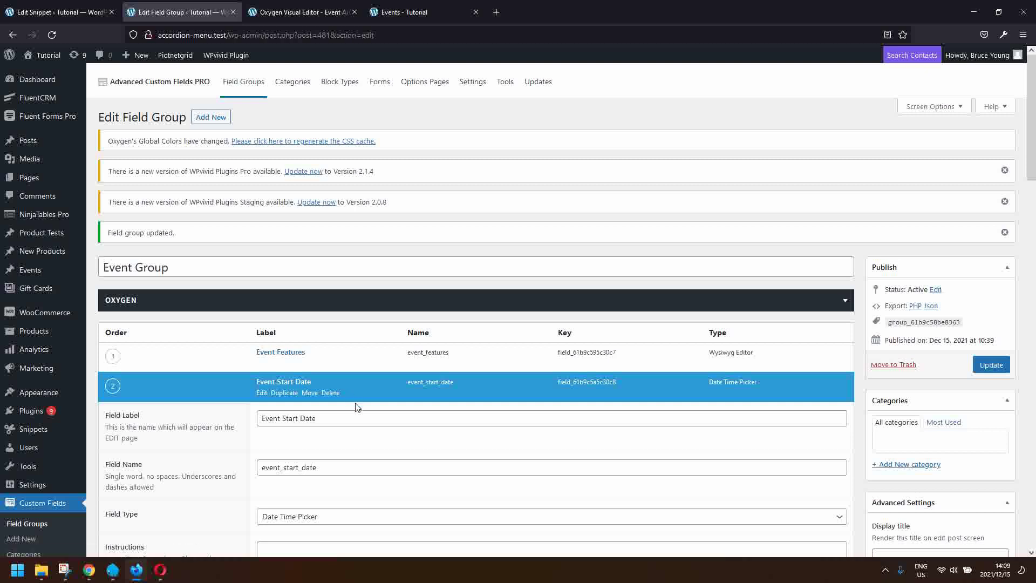
scroll(355, 406, "down", 3)
scroll(356, 405, "down", 2)
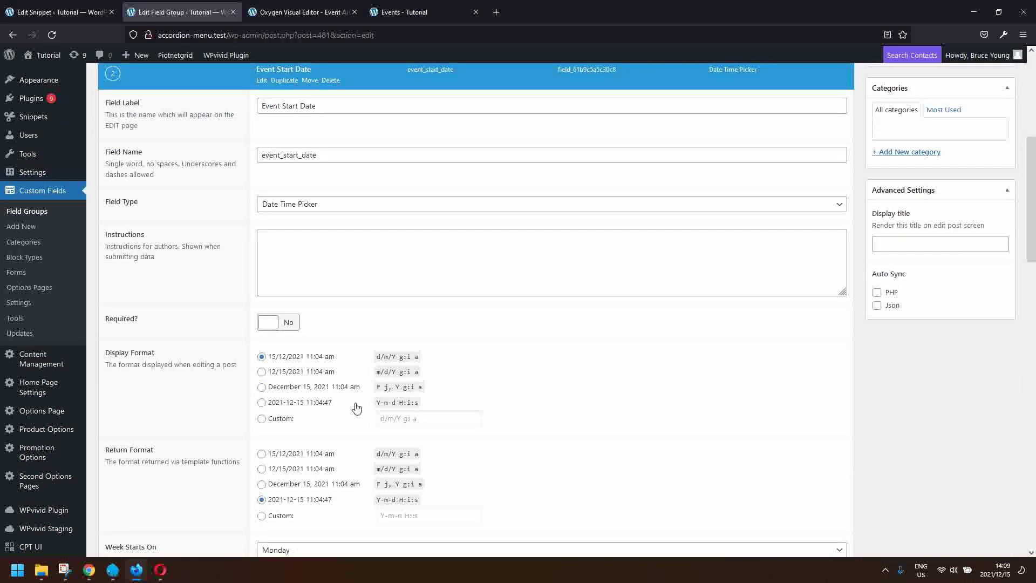
scroll(356, 407, "down", 2)
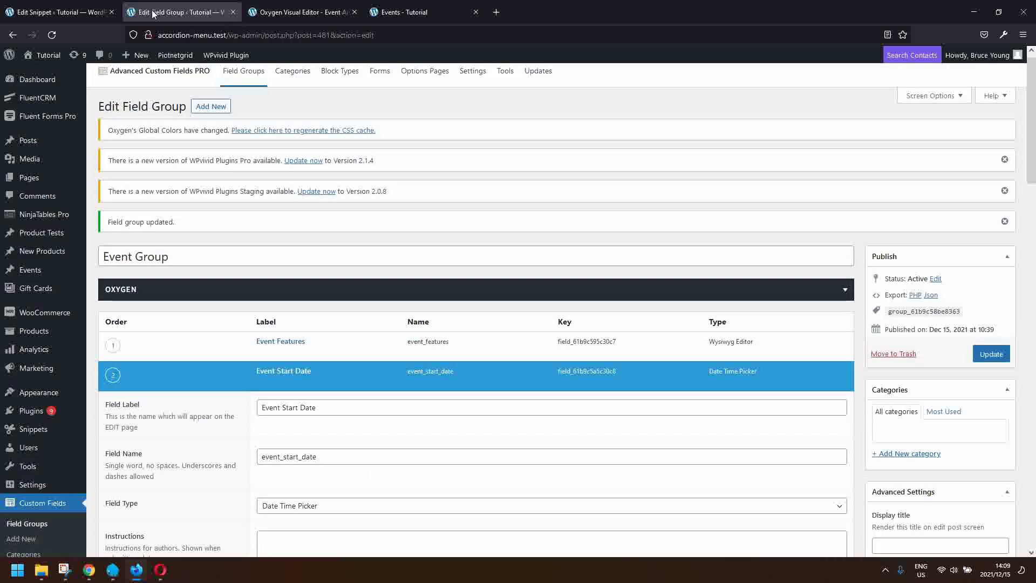
left_click(70, 12)
Inspect the by_todays_date function in the Events - Todays Date snippet, then return to Oxygen
left_click(387, 339)
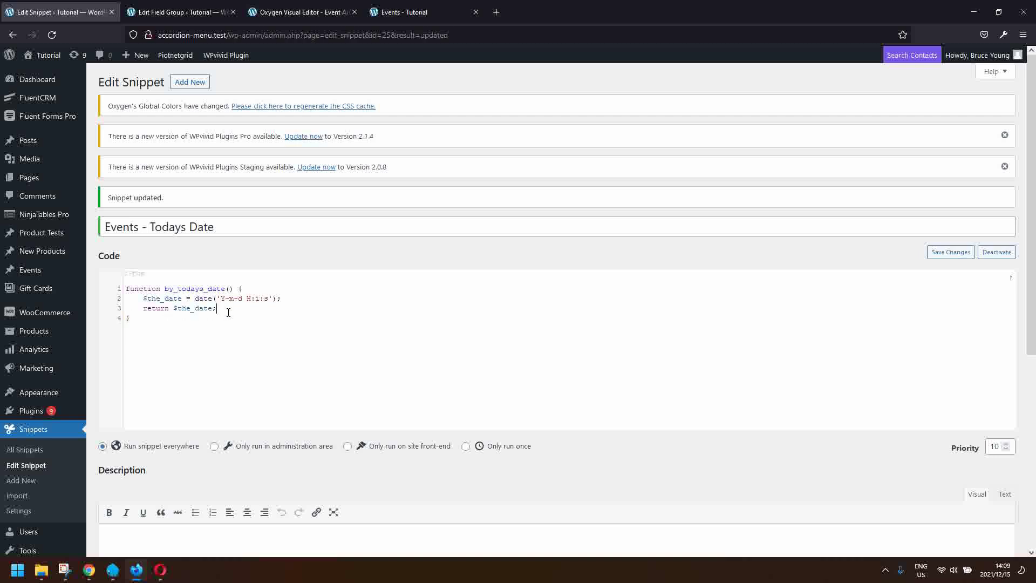
left_click(305, 11)
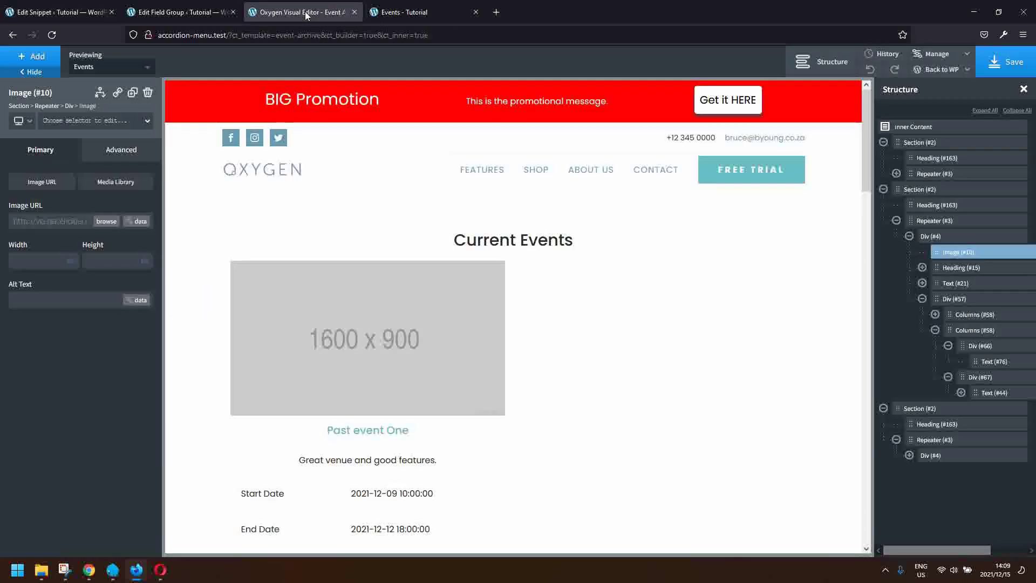
Select Repeater (#3) under Current Events and show its Query settings
left_click(623, 329)
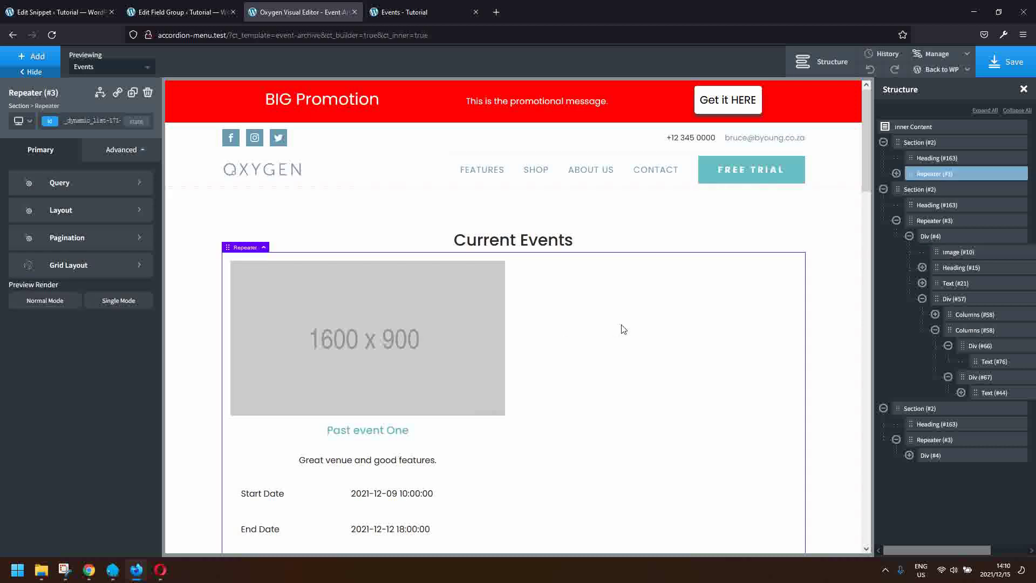
scroll(624, 328, "down", 3)
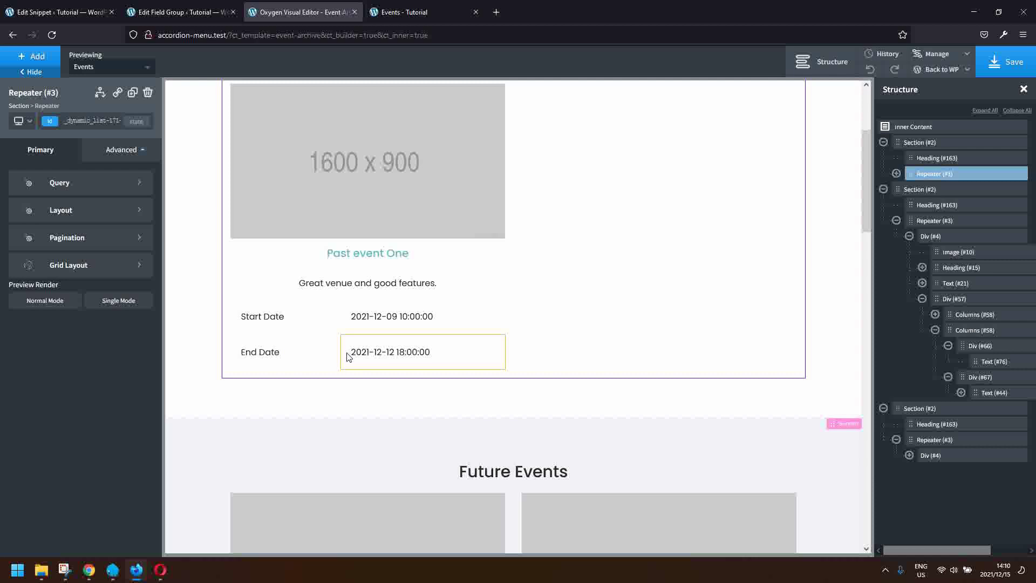
left_click(72, 185)
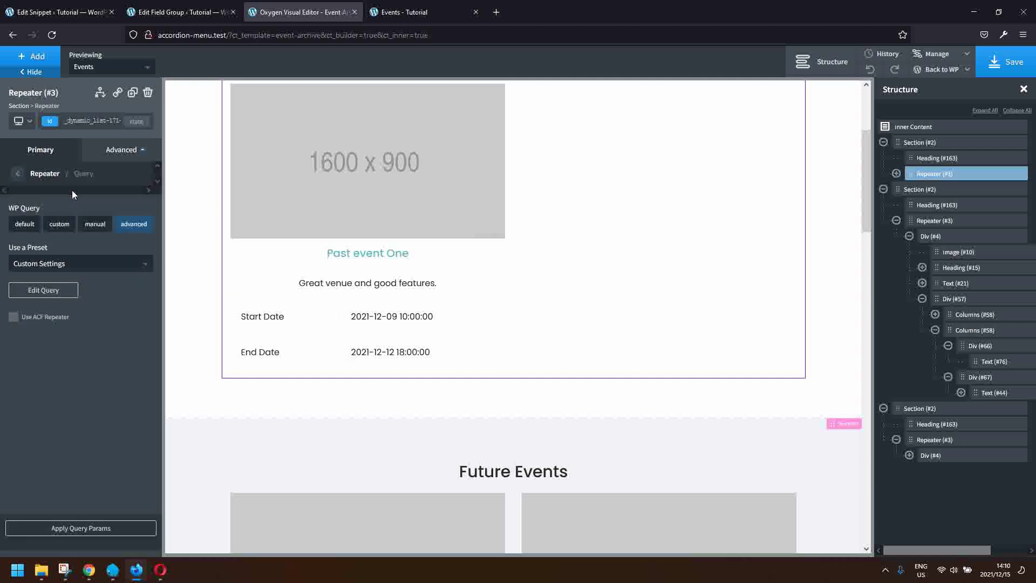
In the Current Events advanced query, set post_type to the dynamic Post Type value
left_click(39, 291)
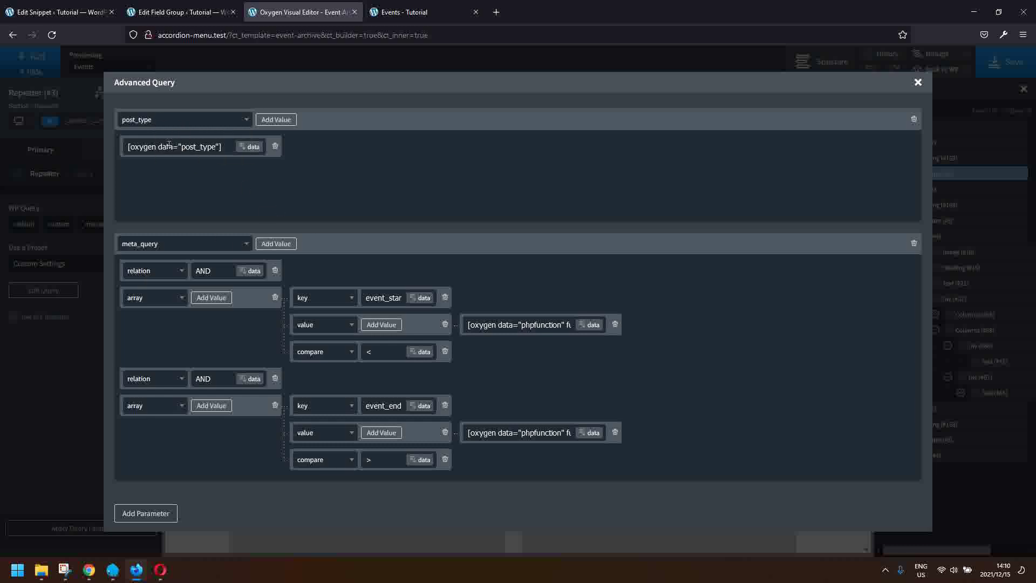
left_click(249, 147)
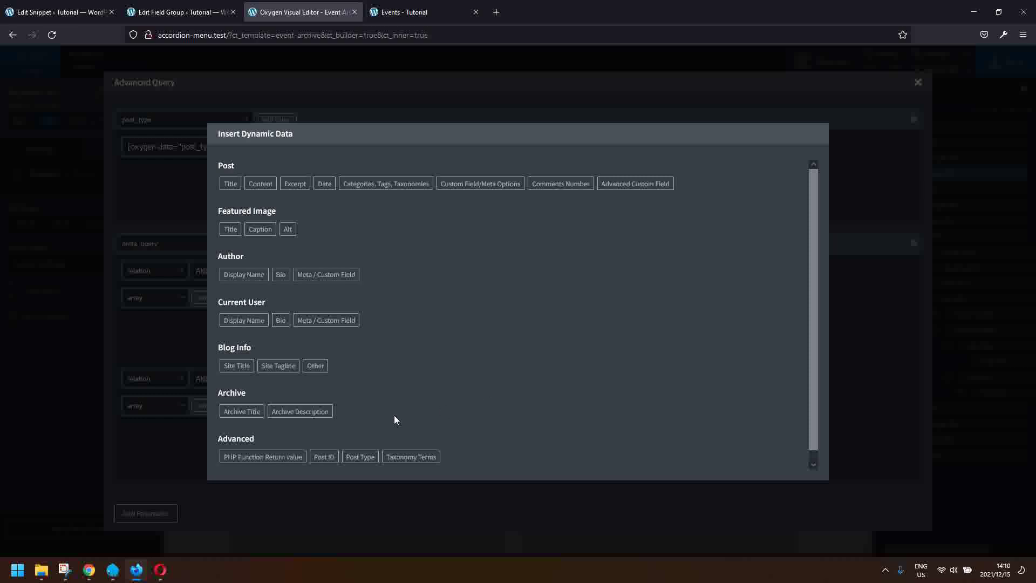
left_click(359, 457)
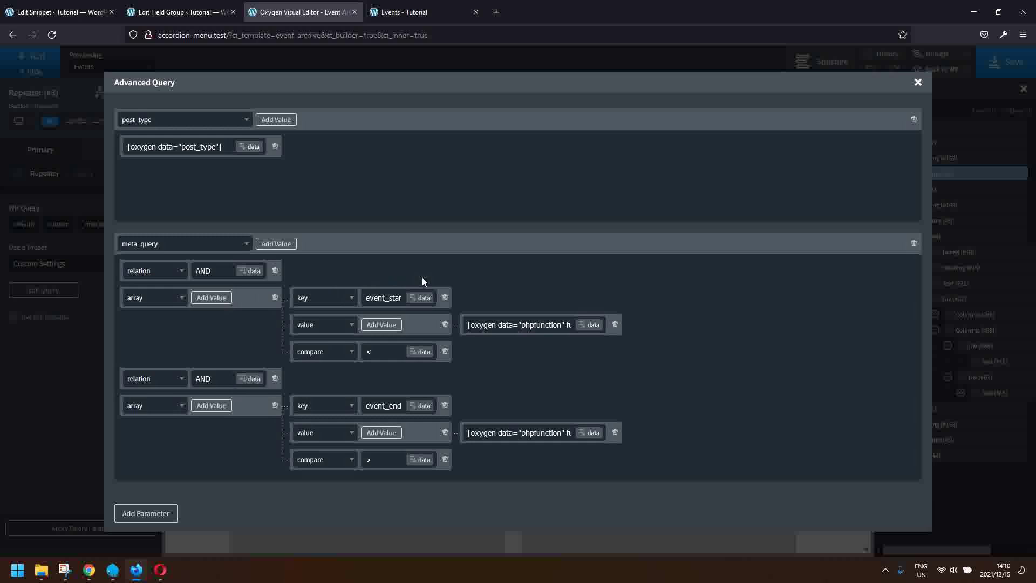
Inspect the meta_query's event_start and event_end keys, parameter types and compare operators
left_click_drag(373, 298, 345, 294)
left_click_drag(384, 402, 325, 418)
left_click(315, 304)
left_click(360, 342)
left_click(378, 353)
double_click(391, 460)
left_click(60, 12)
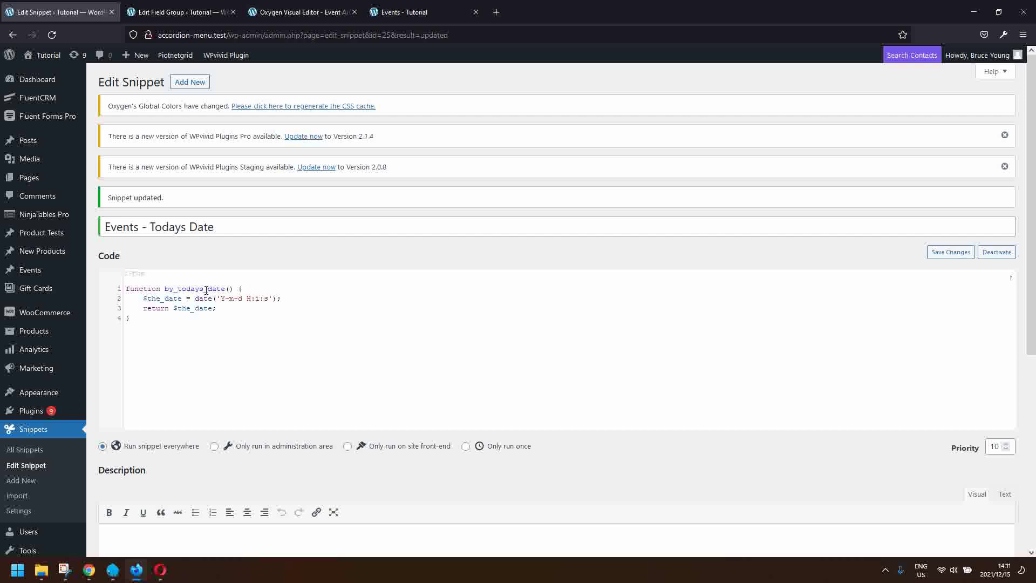
Select the by_todays_date function name in the snippet and go back to the advanced query
double_click(207, 288)
key("ctrl+c")
left_click(300, 11)
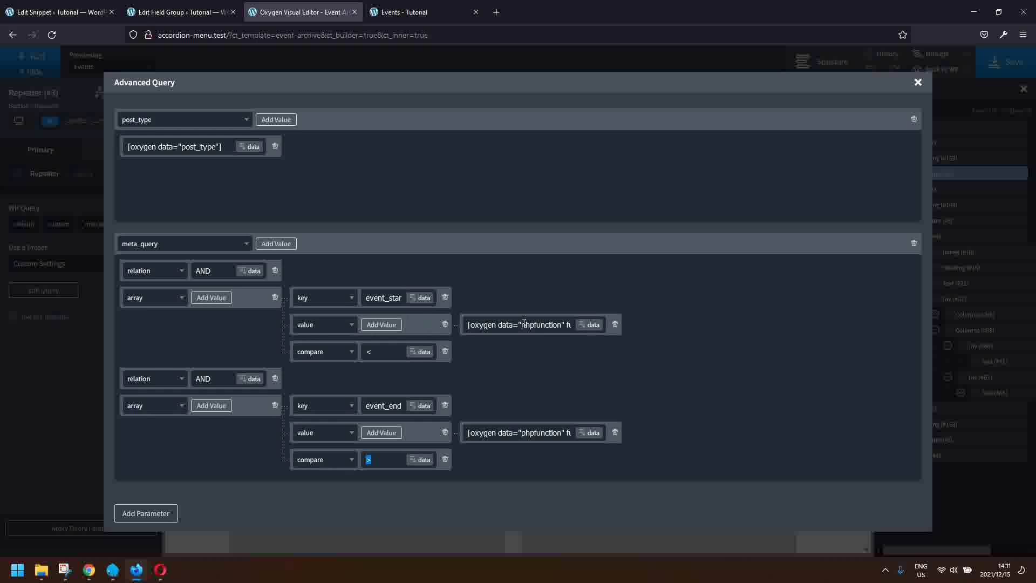
Set the event start value to a PHP Function Return value using by_todays_date
left_click(587, 326)
left_click(587, 326)
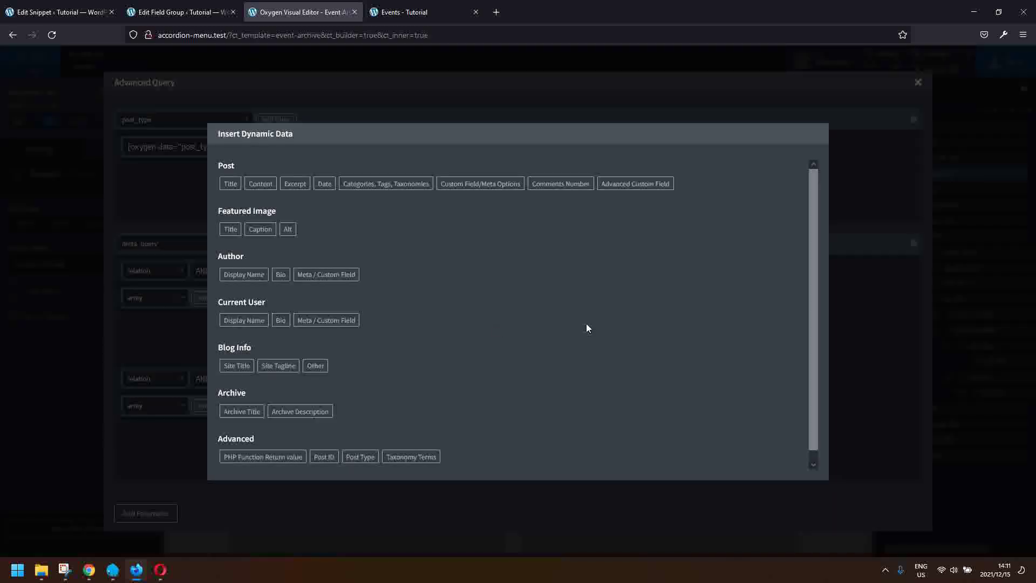
left_click(245, 458)
left_click(290, 196)
key("ctrl+v")
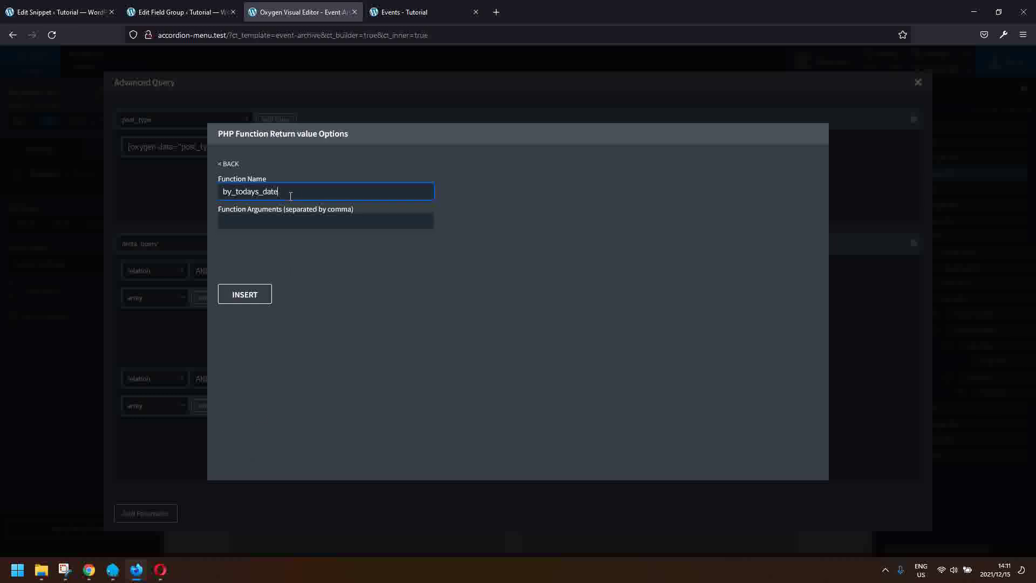
left_click(239, 303)
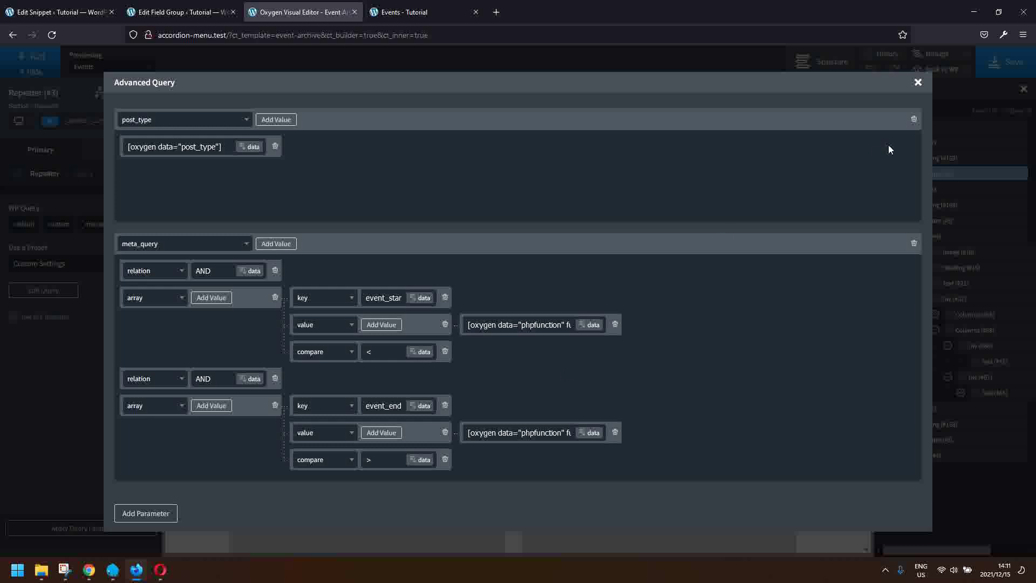
Close the Advanced Query modal, select the Future Events Repeater (#3) and show its Query settings
left_click(918, 83)
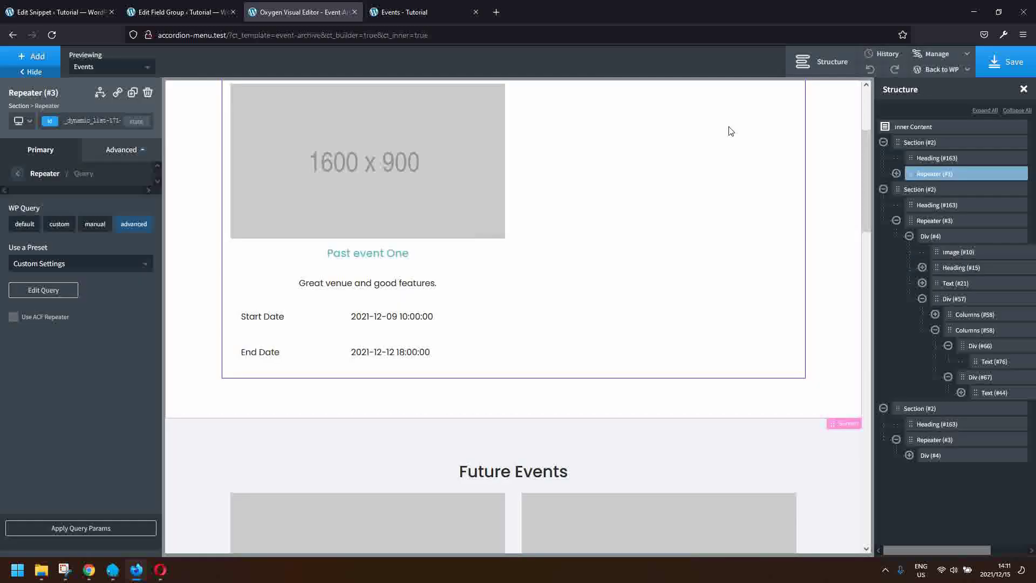
scroll(563, 185, "down", 5)
scroll(564, 186, "down", 4)
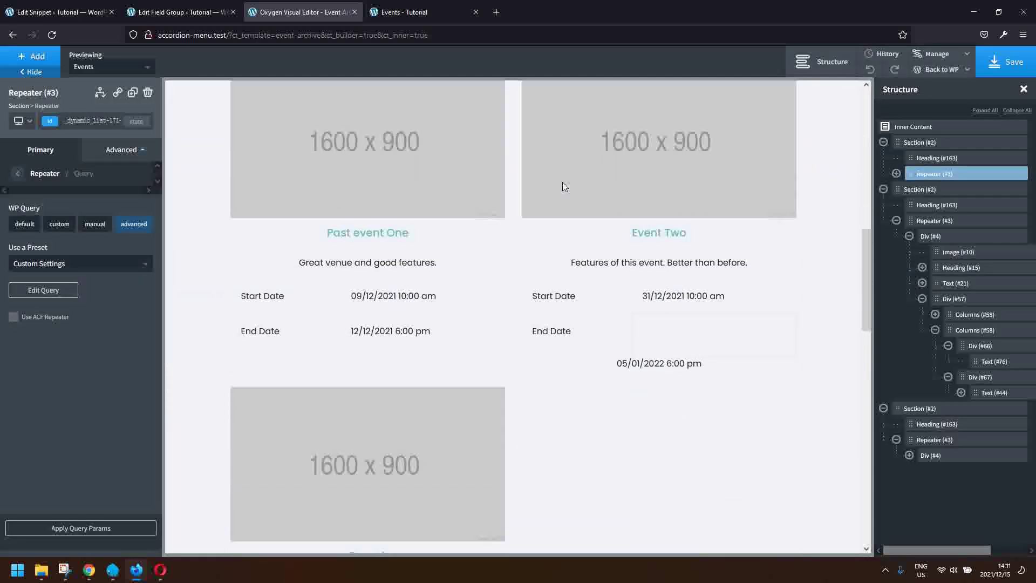
scroll(565, 186, "up", 6)
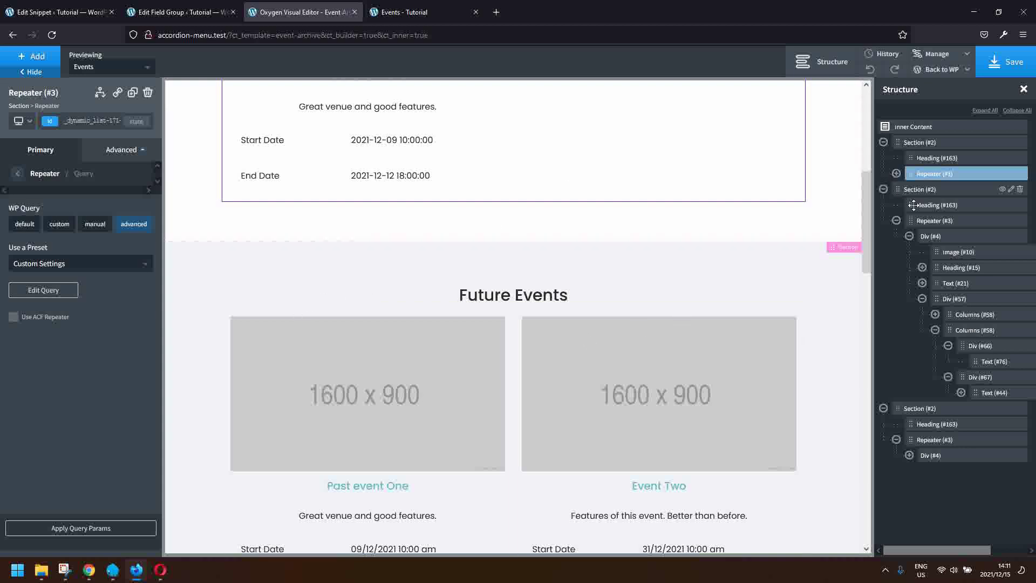
left_click(928, 222)
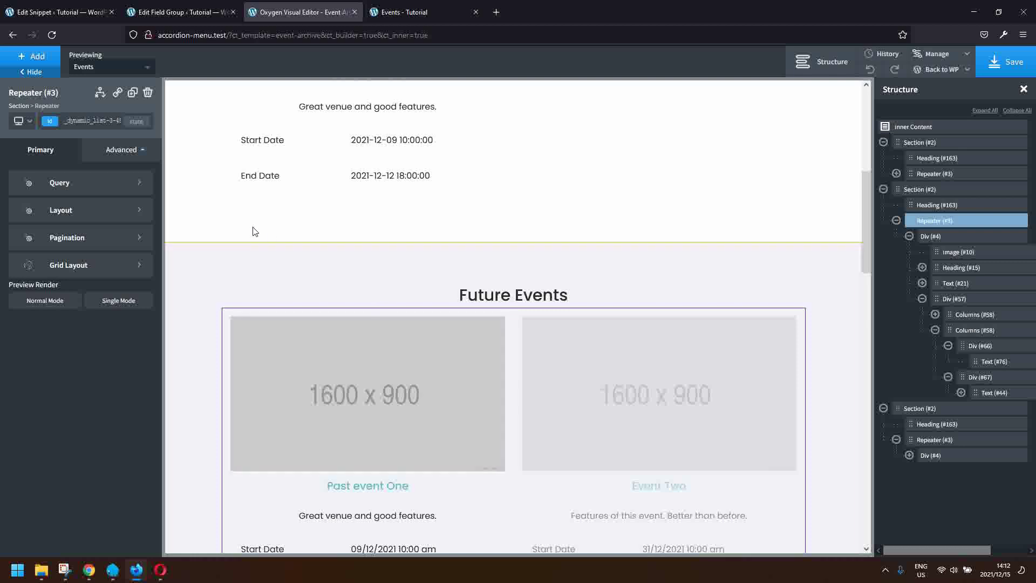
left_click(132, 184)
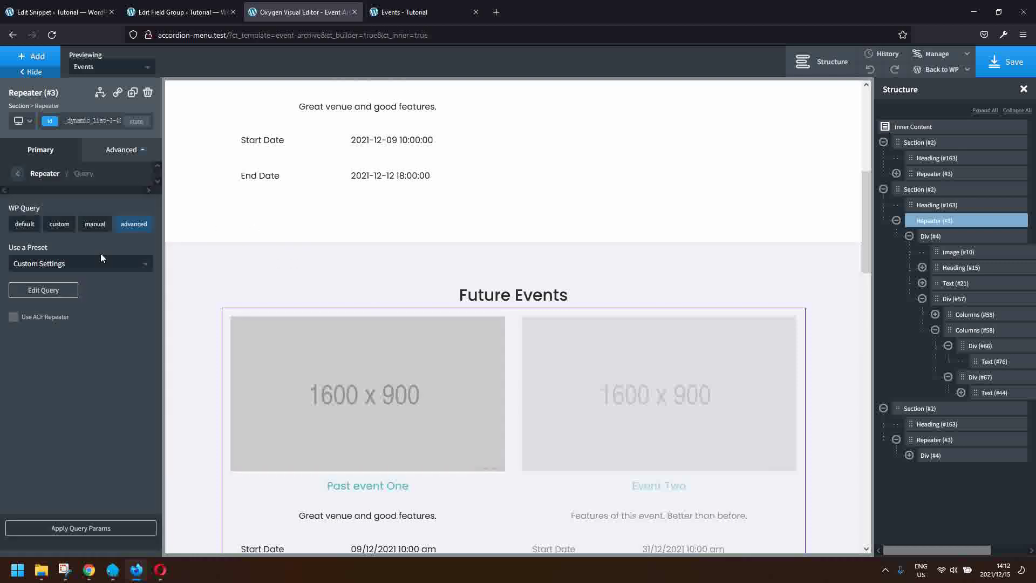
Verify the Future Events query uses event_start '>' by_todays_date, then scroll down to Past Events
left_click(46, 291)
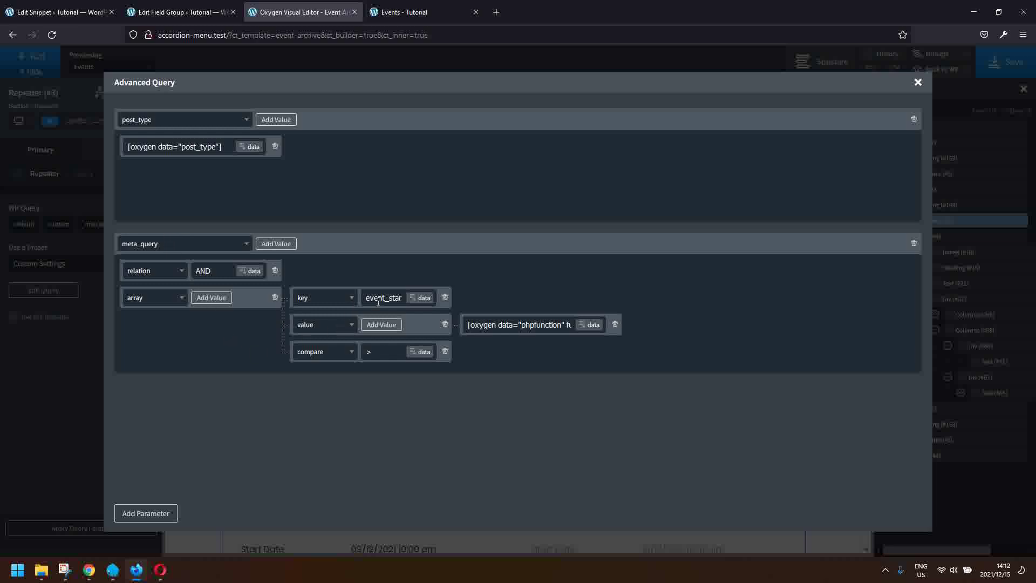
left_click_drag(383, 298, 397, 299)
left_click(377, 352)
left_click_drag(511, 326, 582, 326)
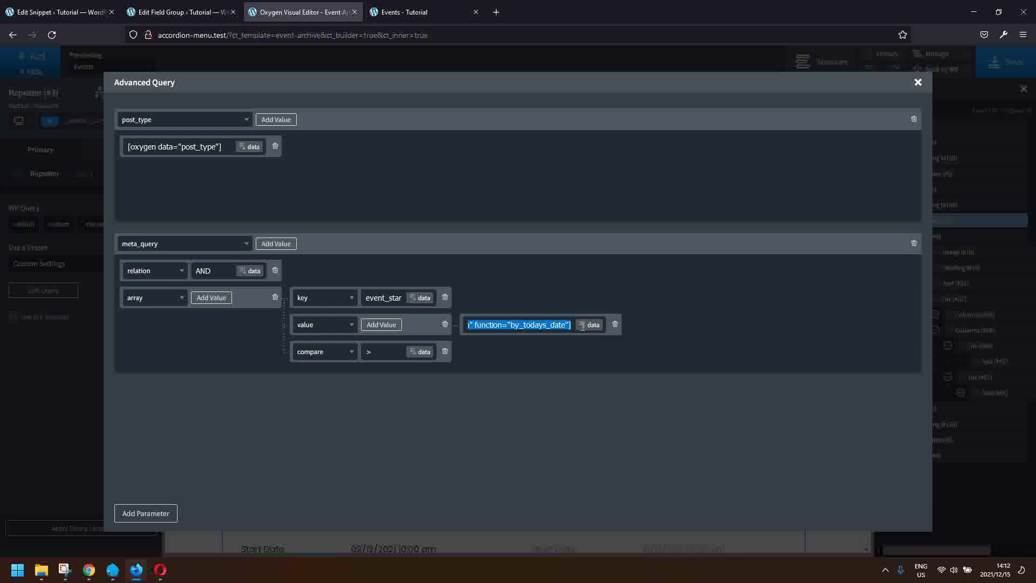
left_click(538, 324)
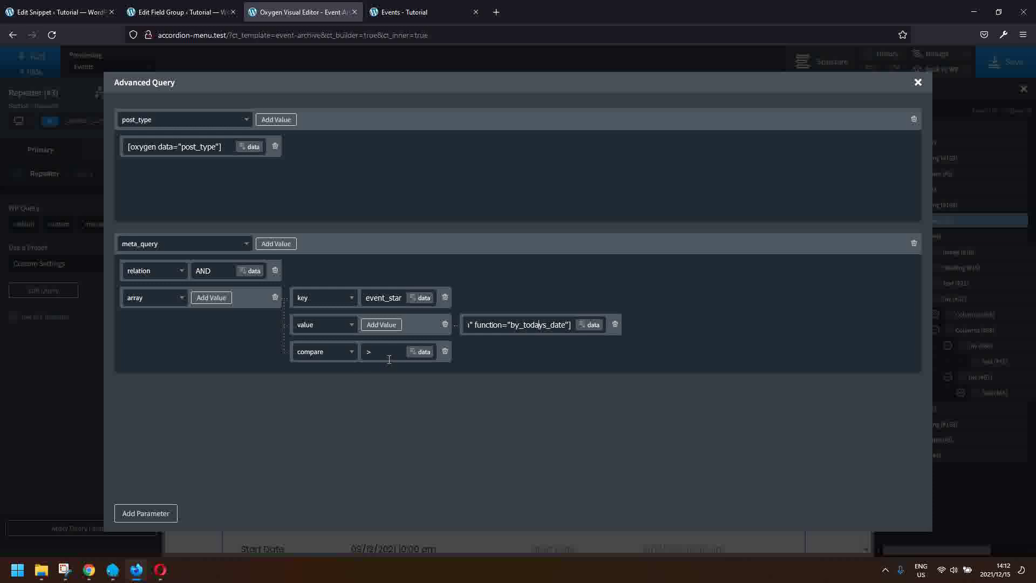
left_click(917, 82)
scroll(545, 295, "down", 10)
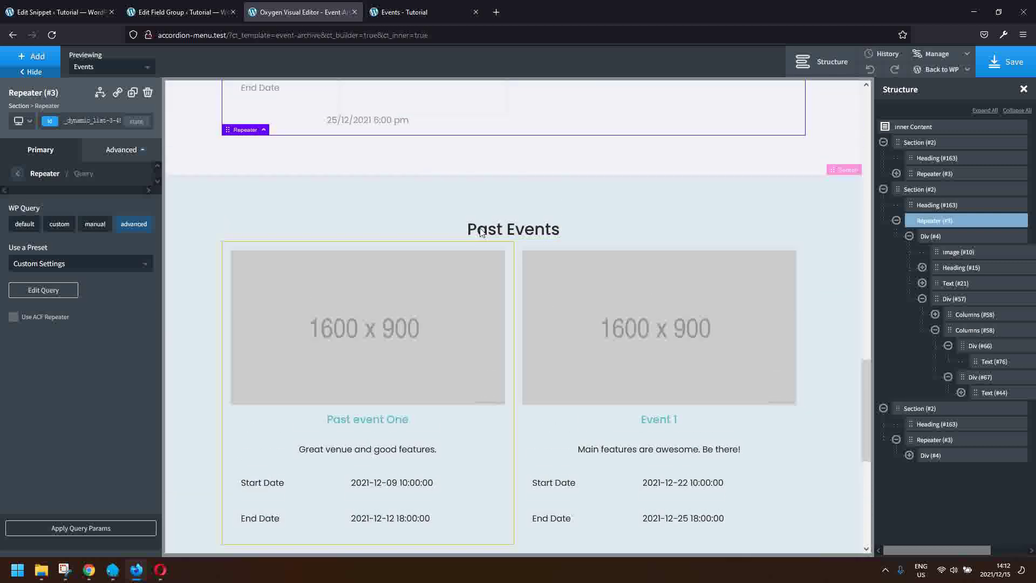
left_click(430, 245)
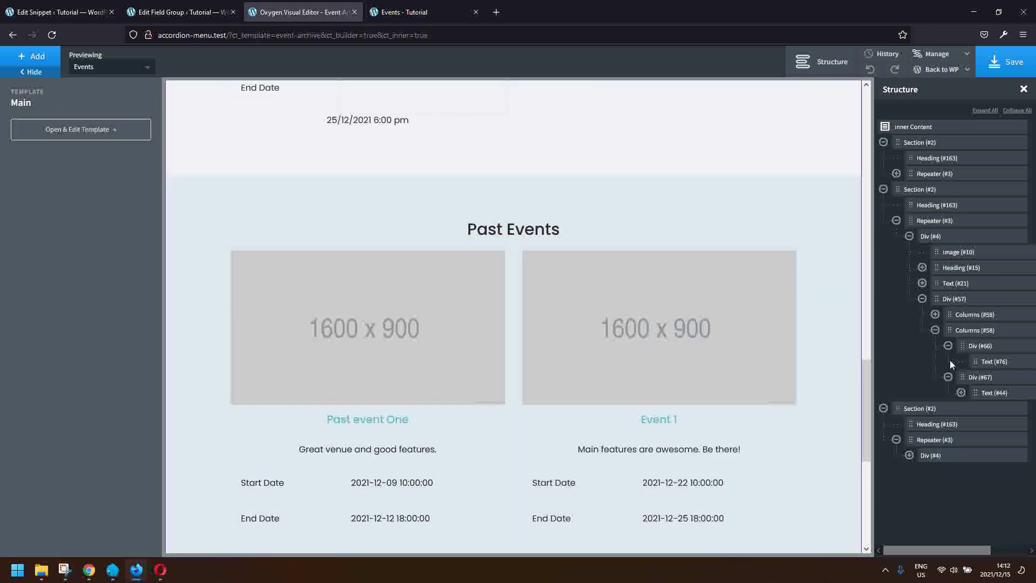
Open the Past Events Repeater (#3) advanced query and verify event_end_date '<' by_todays_date
left_click(927, 442)
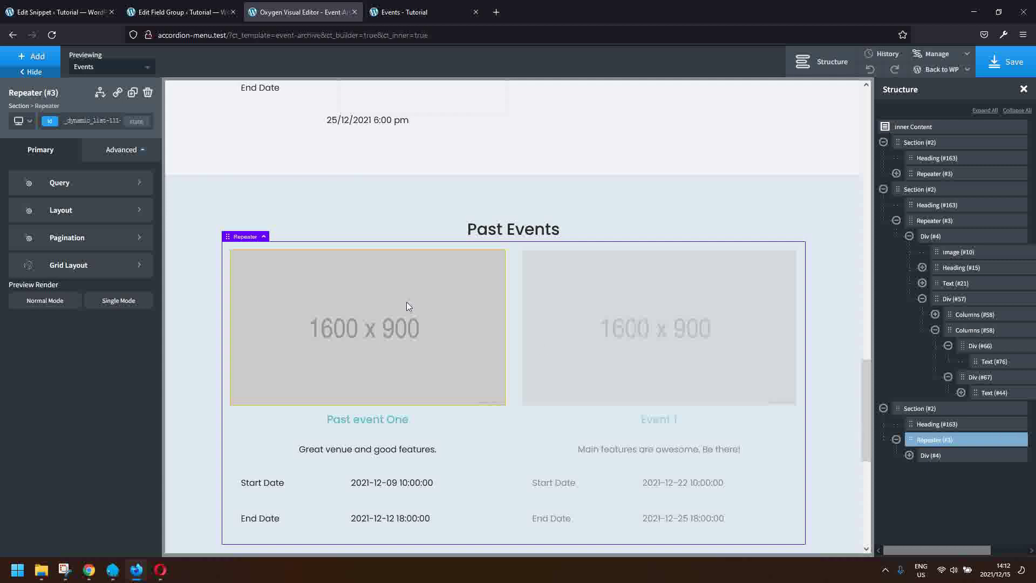
left_click(110, 192)
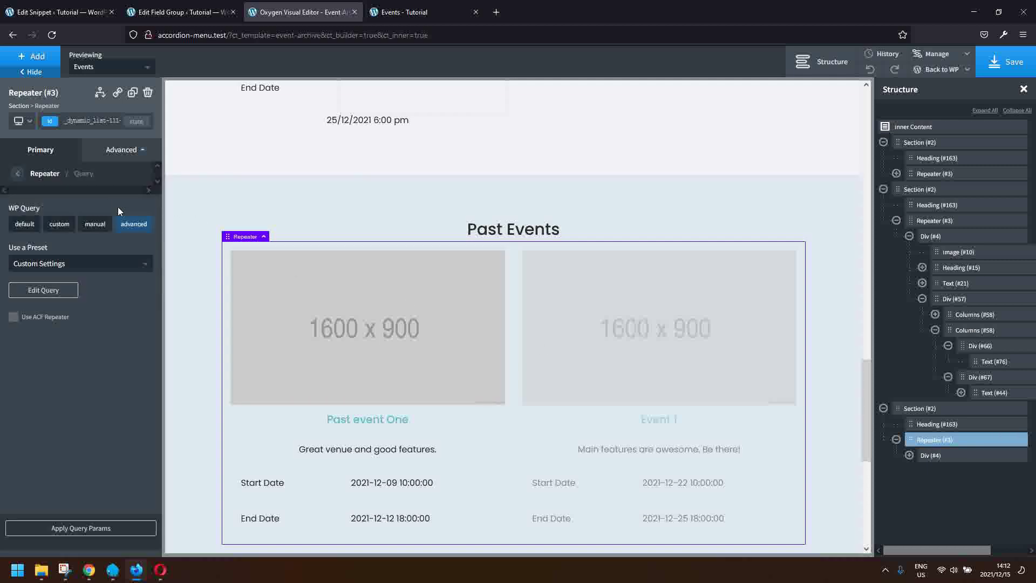
left_click(52, 291)
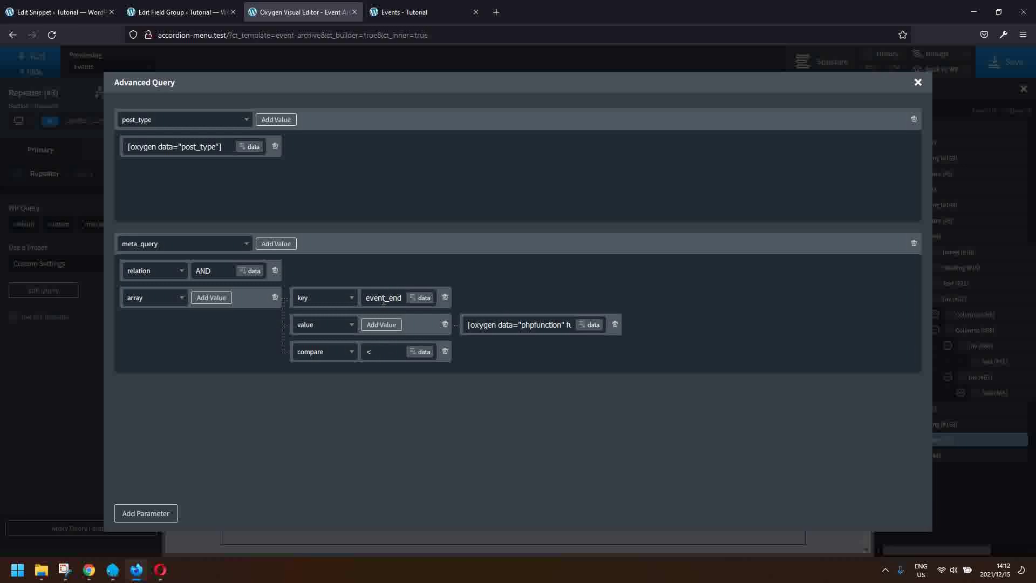
mouse_move(385, 299)
left_mouse_down()
mouse_move(427, 301)
mouse_move(374, 295)
left_mouse_up()
left_click(383, 350)
left_click_drag(531, 322, 592, 320)
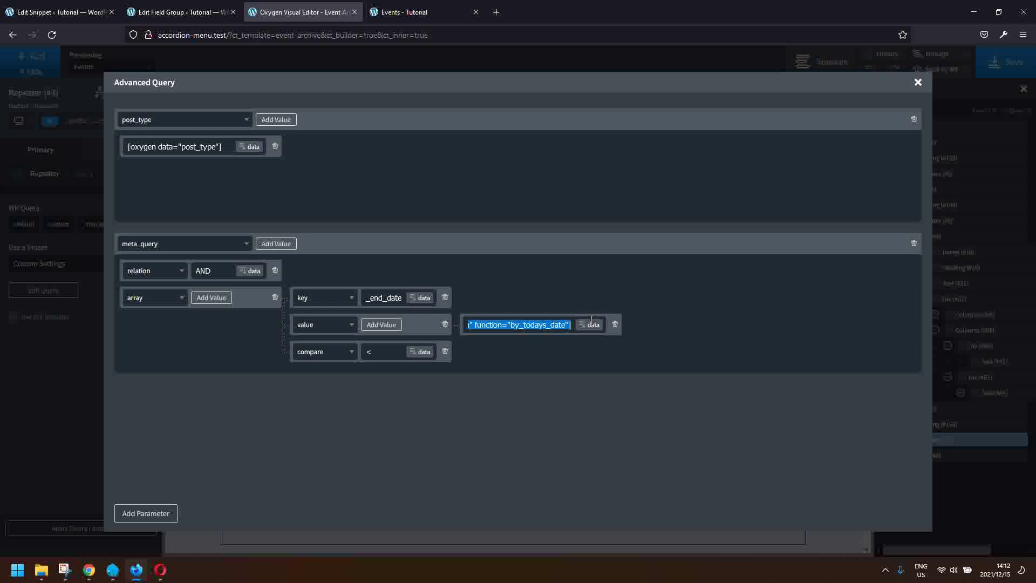
left_click(541, 326)
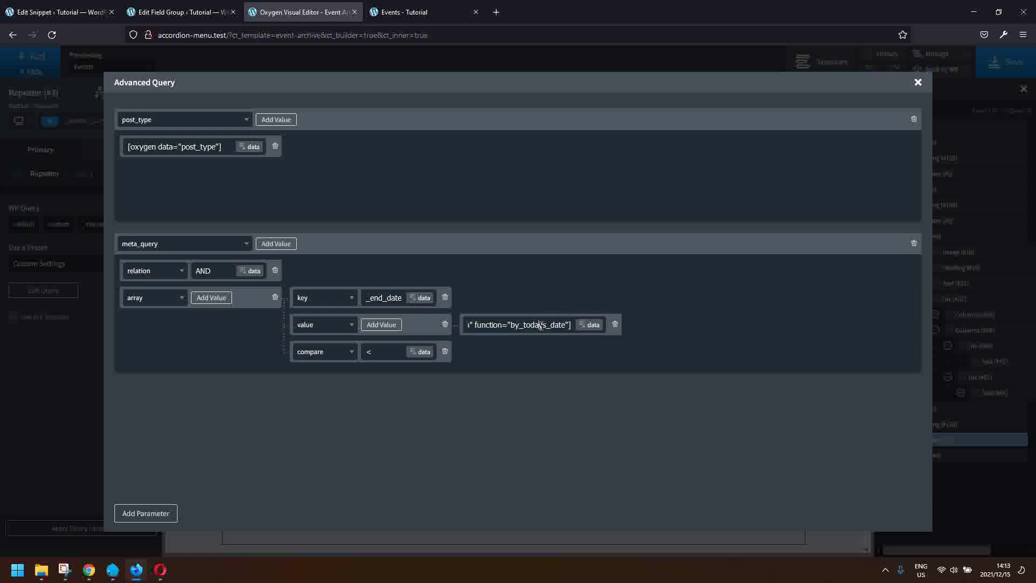
left_click(917, 84)
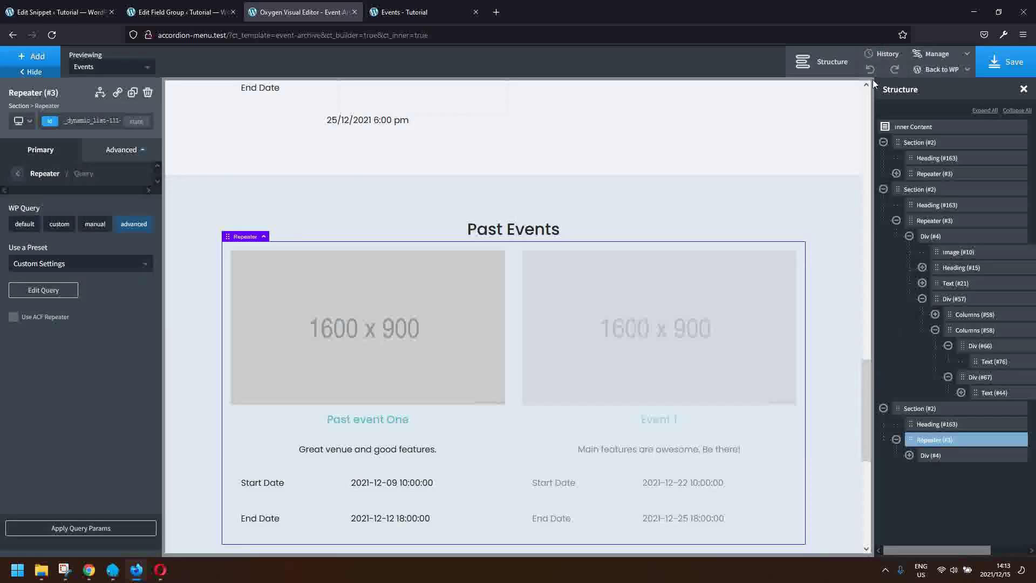
Reload the live Events page to check Event 1 under Current Events, then go to the Dashboard
left_click(419, 13)
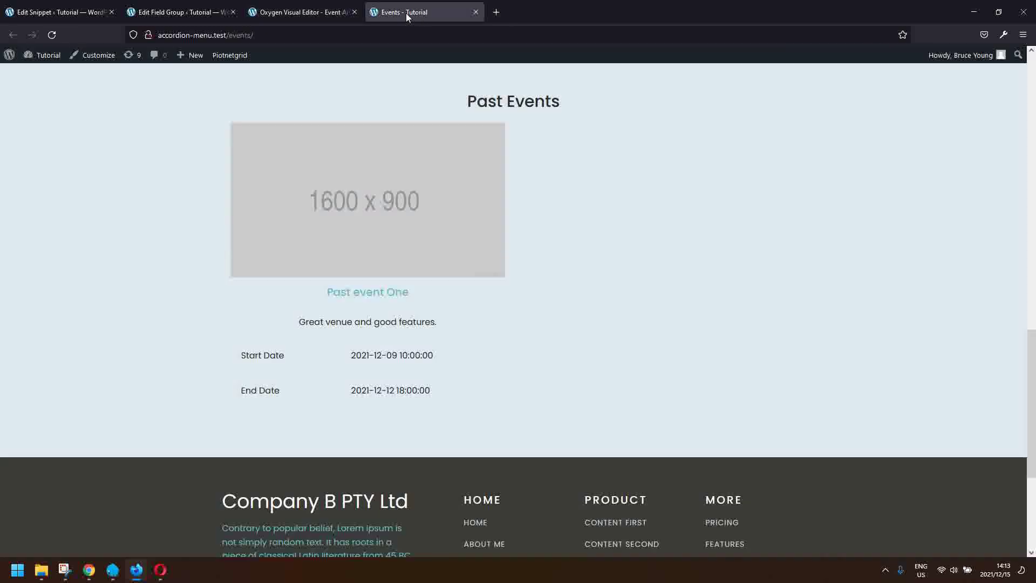
left_click(54, 31)
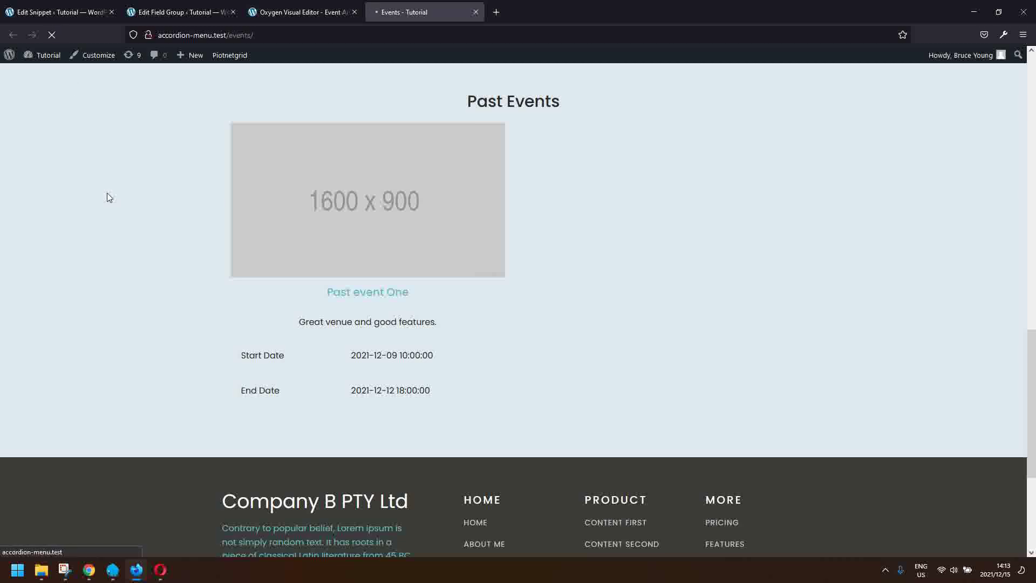
scroll(274, 257, "up", 8)
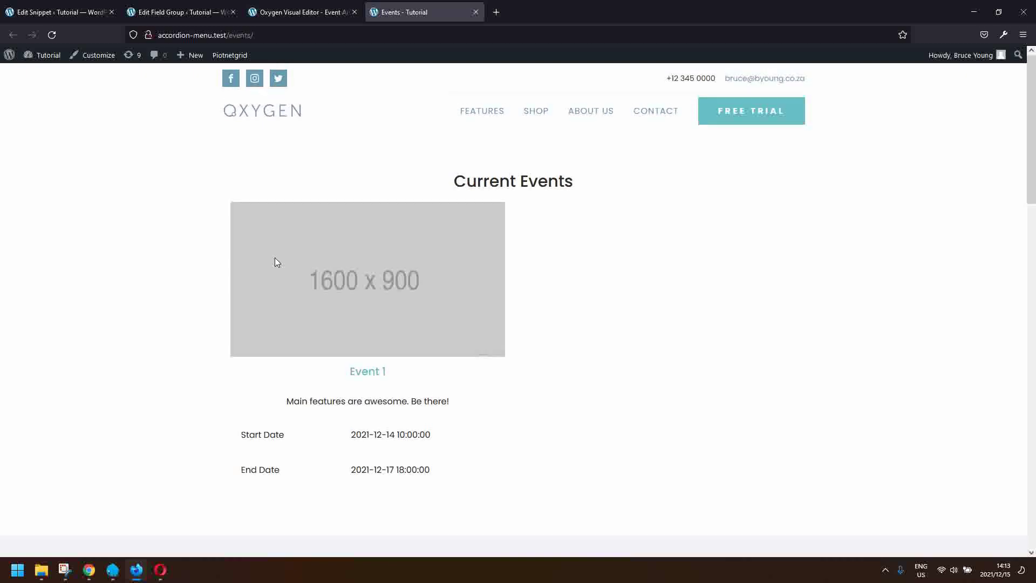
left_click(51, 61)
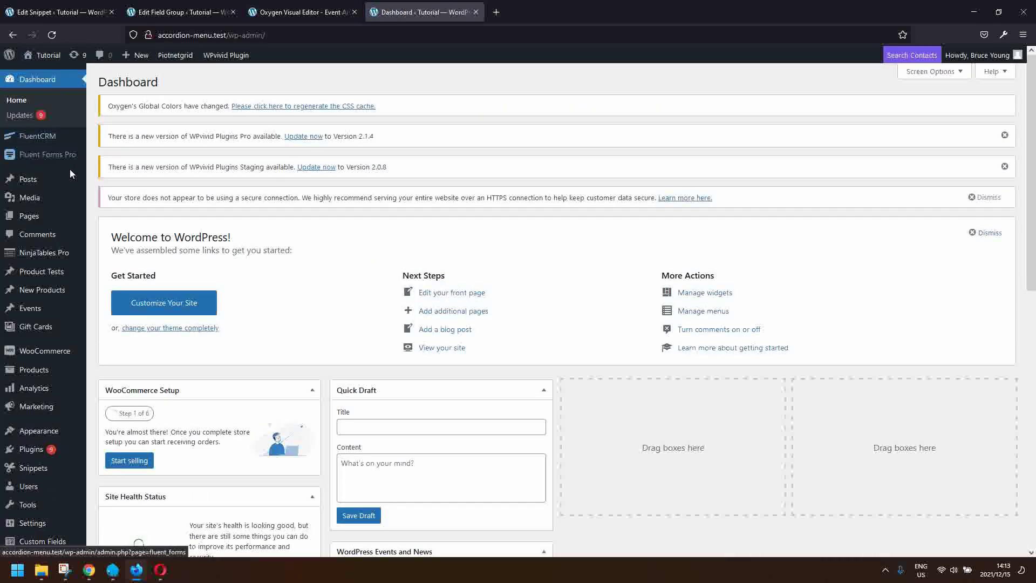
Start a new event titled 'Current'
left_click(34, 311)
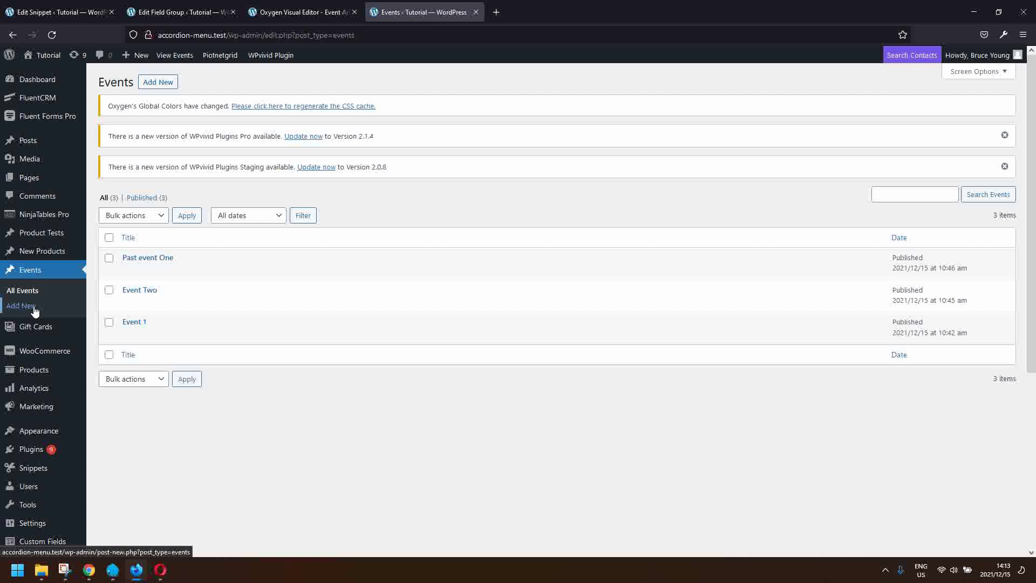
left_click(165, 83)
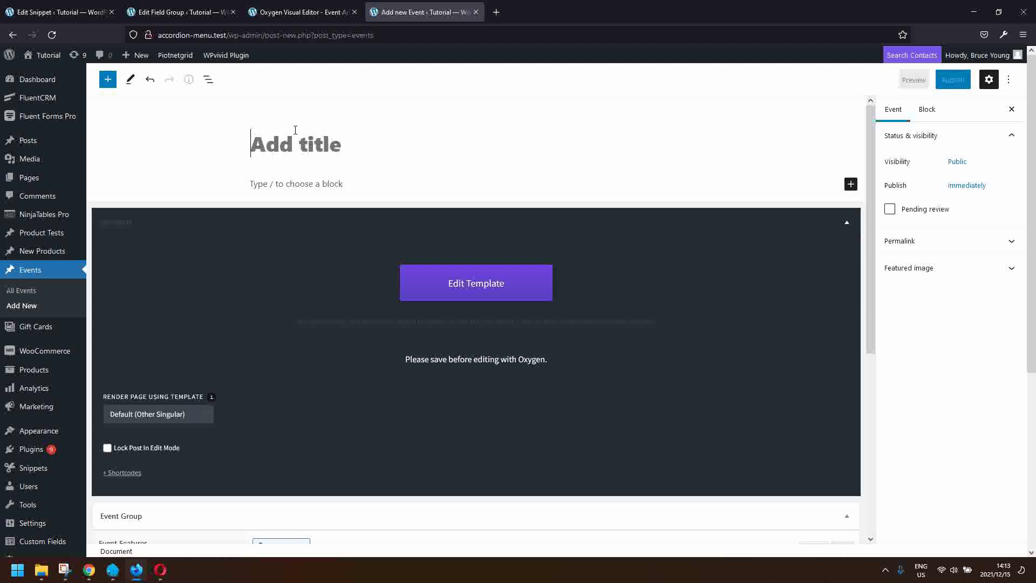
type("Current")
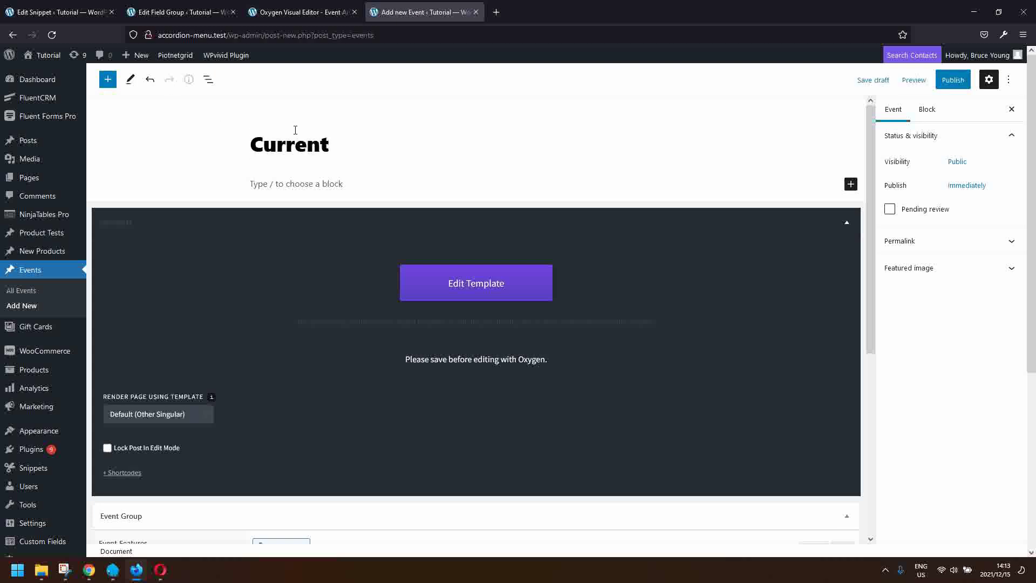
scroll(570, 260, "down", 3)
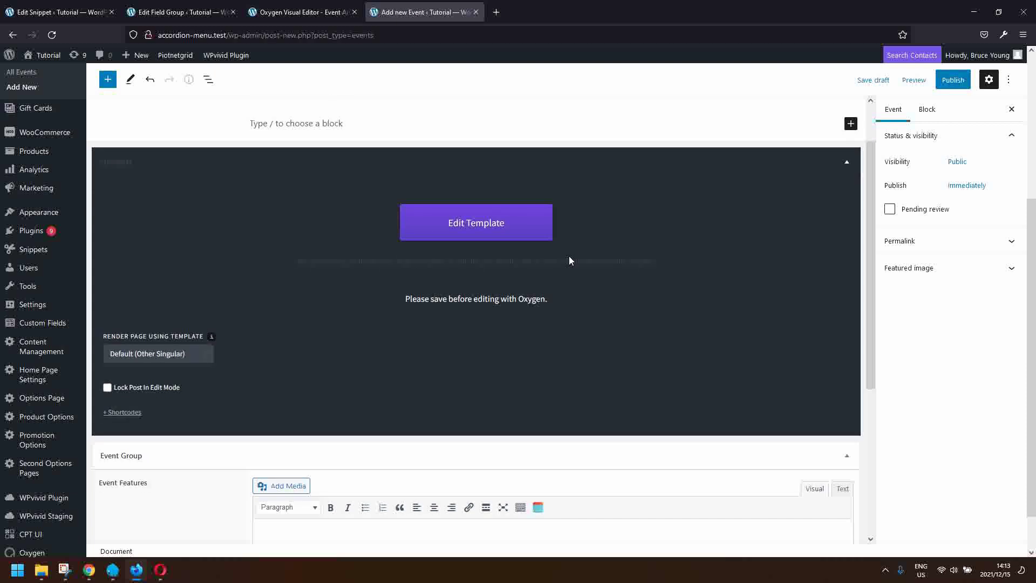
scroll(217, 510, "down", 3)
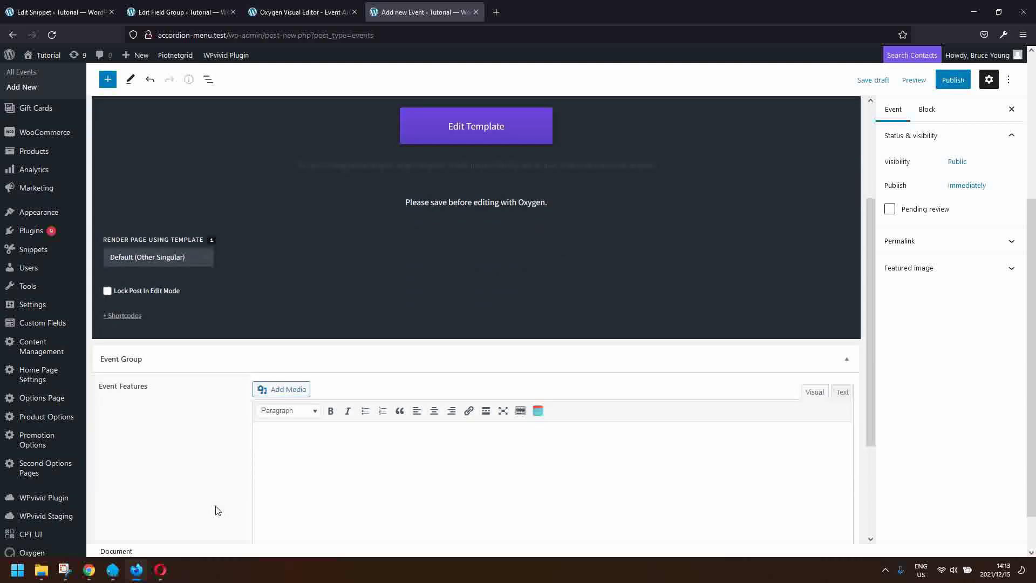
scroll(217, 510, "down", 3)
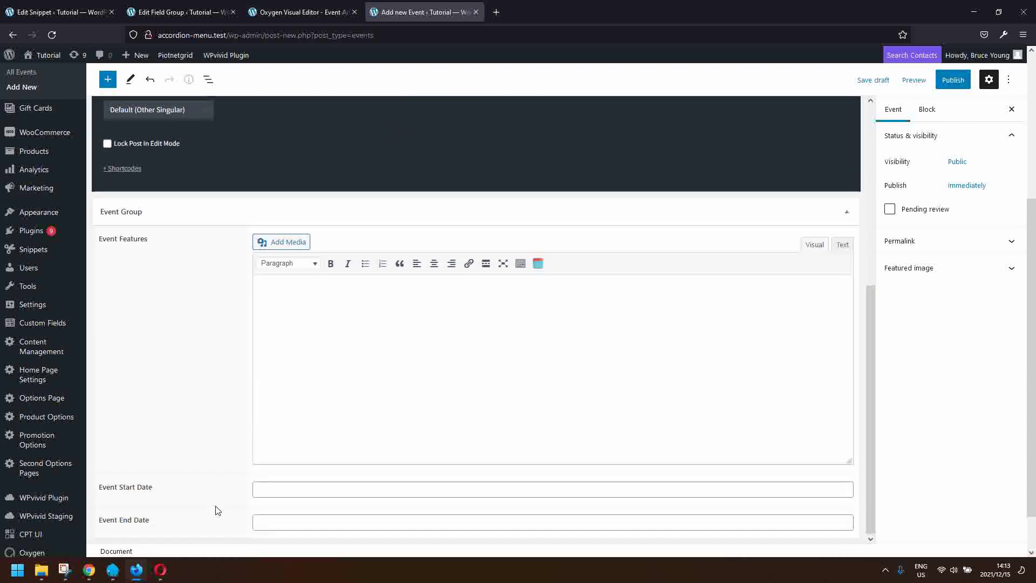
Set the event start date to 13 December 2021 and end date to 17 December 2021
left_click(283, 488)
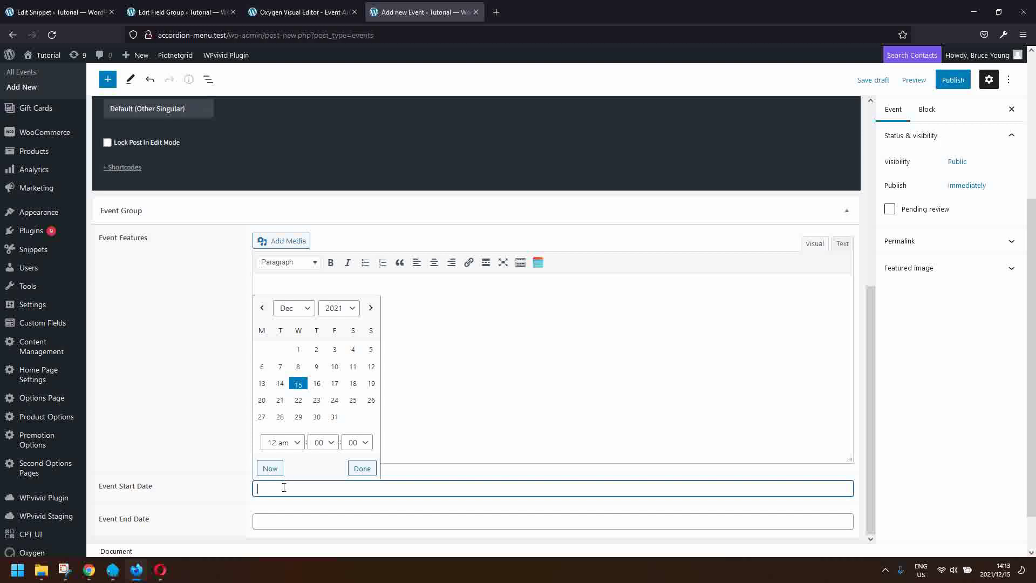
left_click(261, 385)
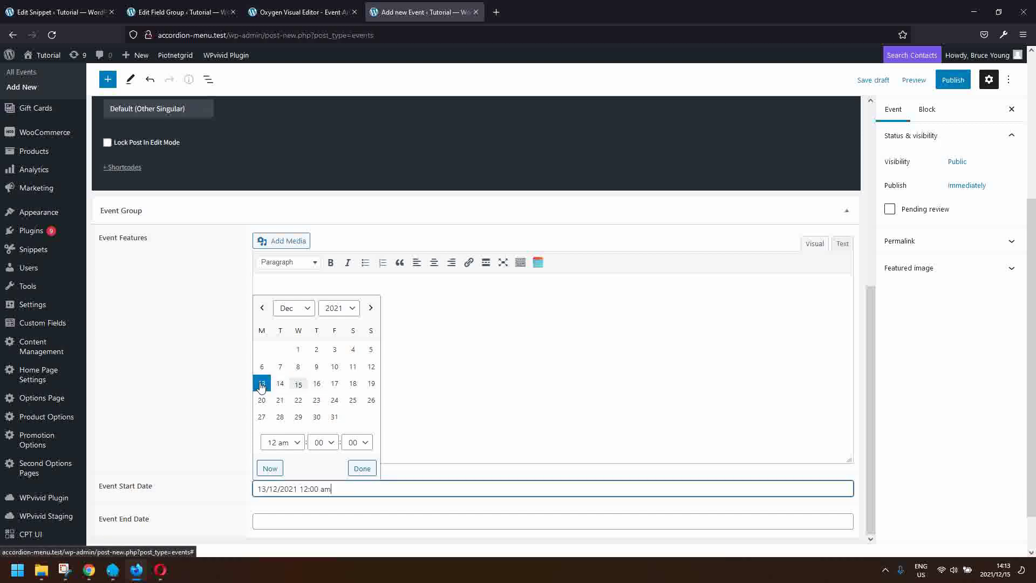
left_click(273, 521)
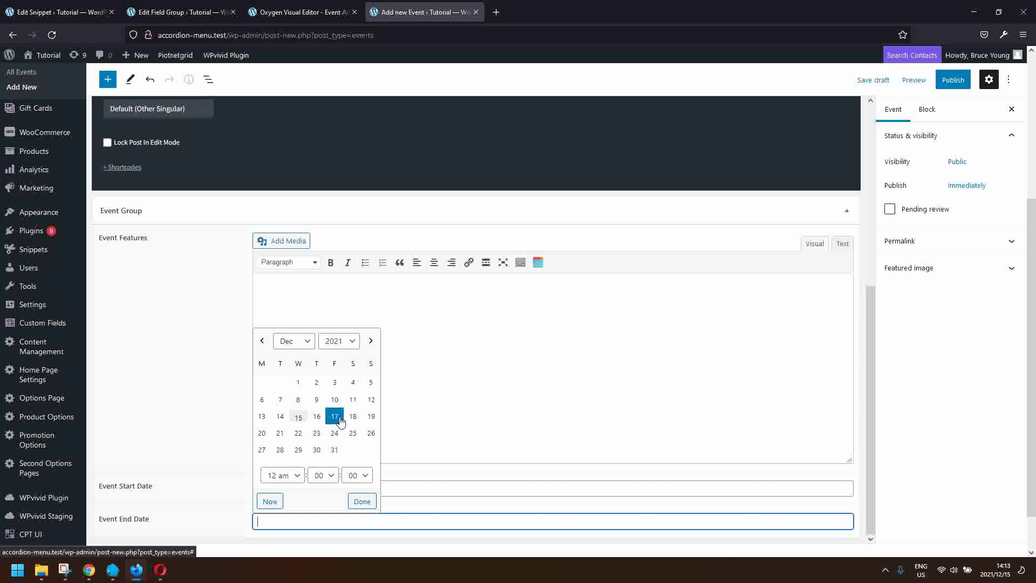
left_click(341, 420)
left_click(362, 501)
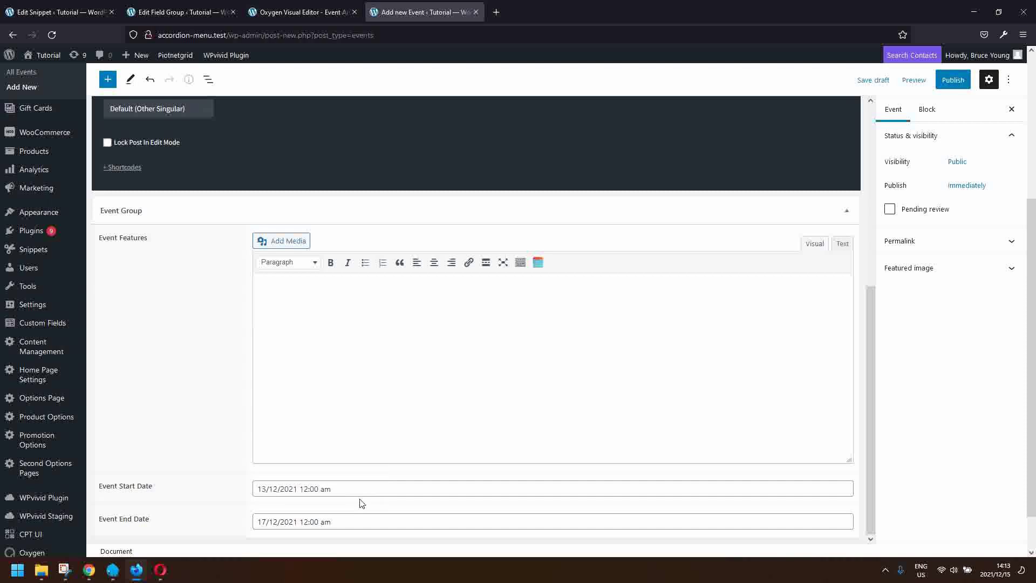
Publish the Current event and return to the All Events list
left_click(960, 86)
left_click(916, 80)
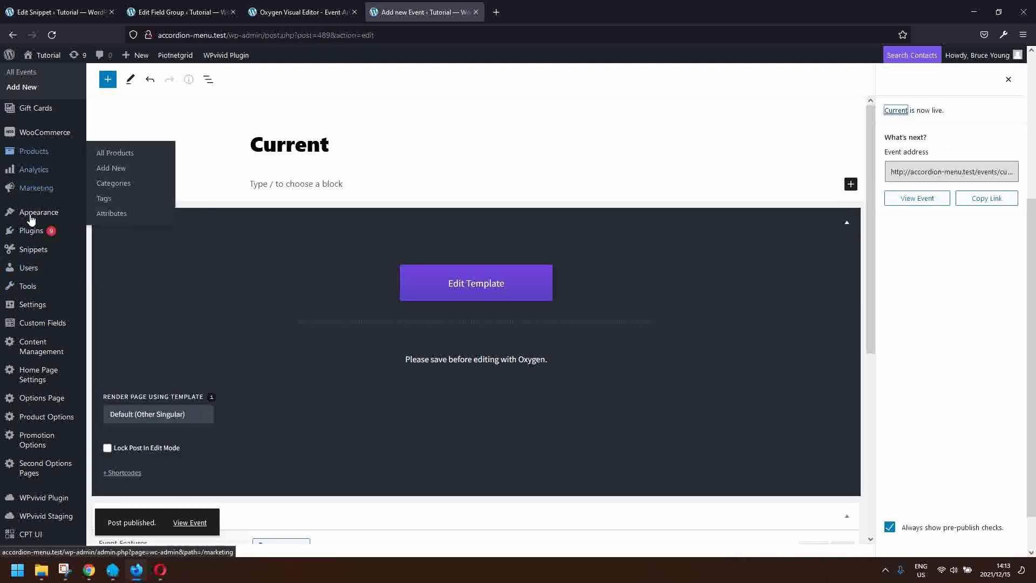
scroll(34, 184, "up", 4)
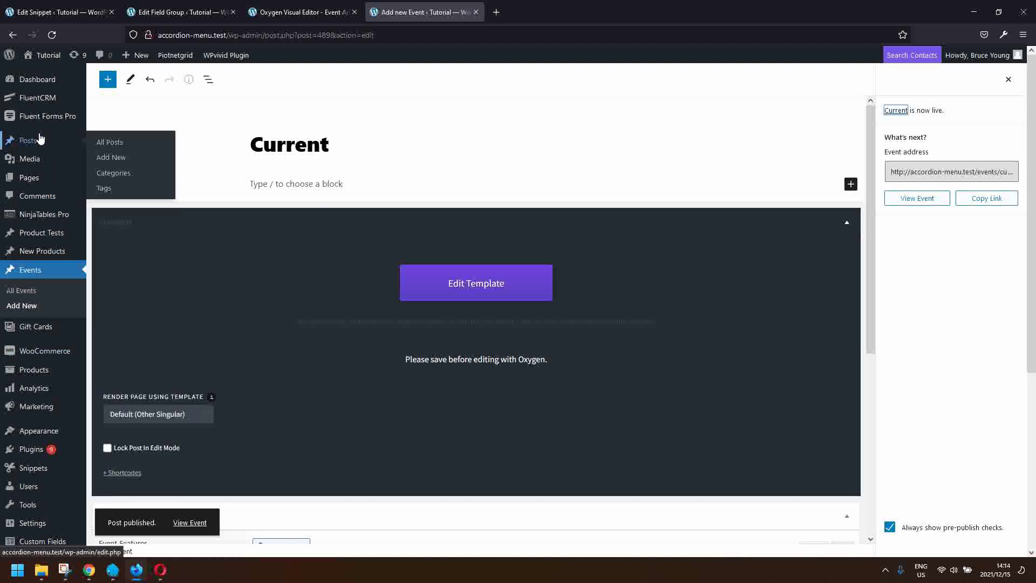
left_click(30, 291)
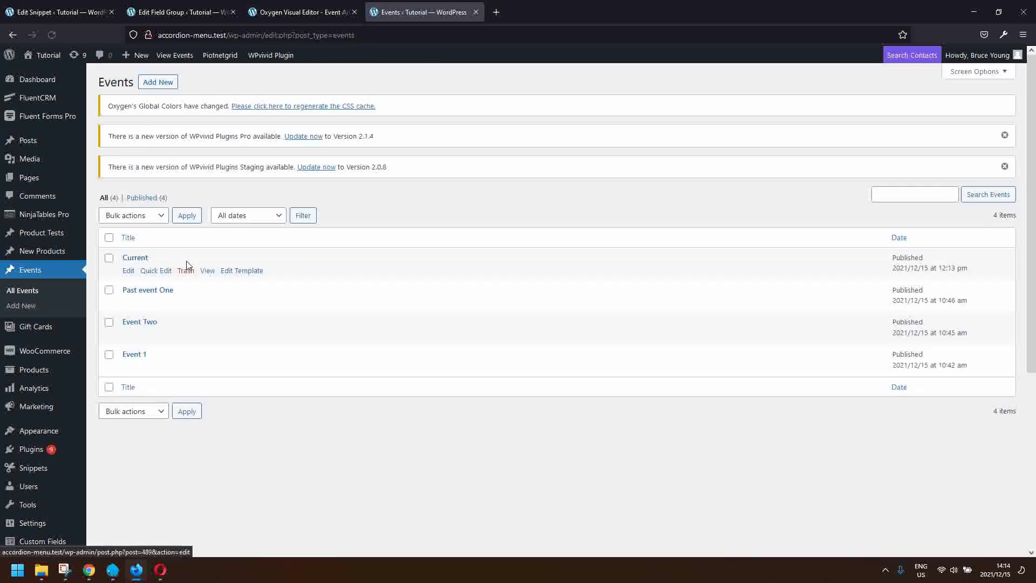
Open the live Events page in a new tab to verify Current (2021-12-13 to 2021-12-17), then return to admin
right_click(185, 59)
left_click(222, 67)
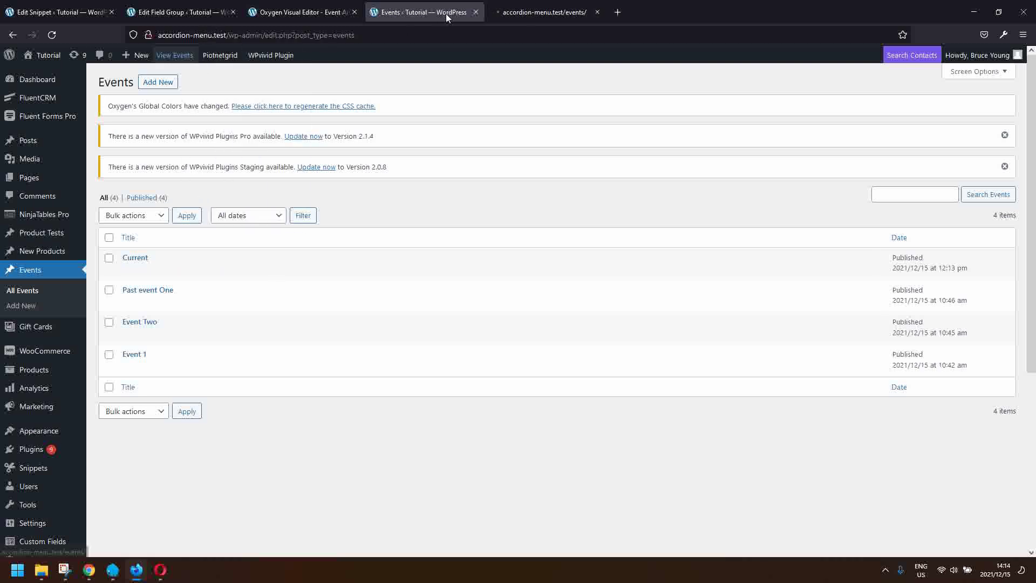
left_click(532, 12)
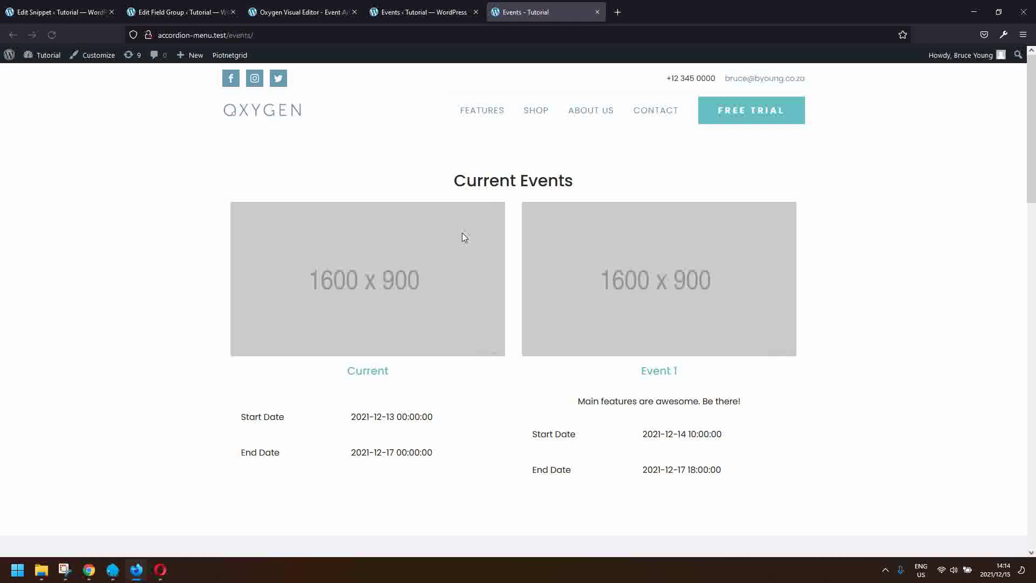
scroll(651, 285, "down", 5)
scroll(650, 286, "down", 3)
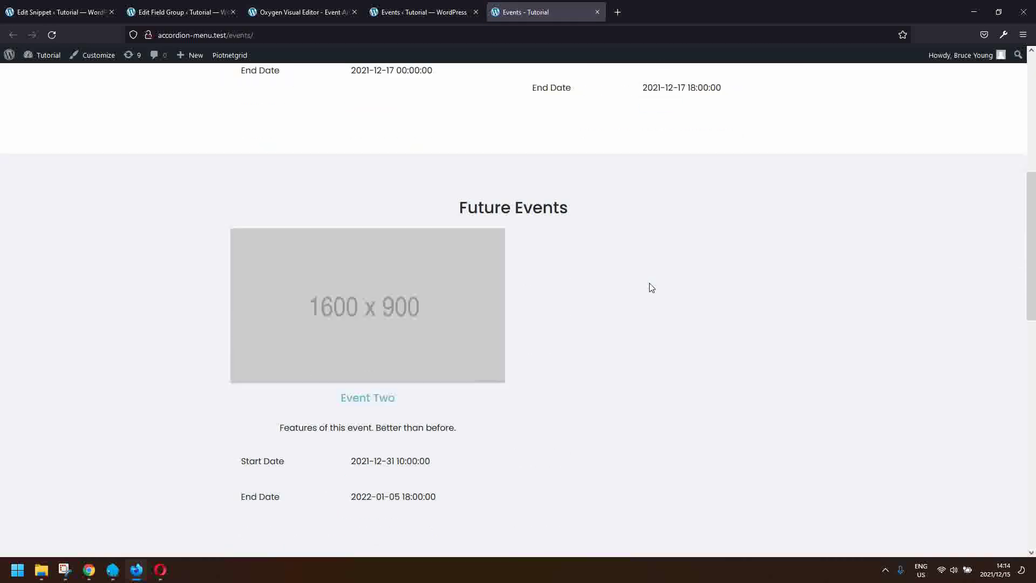
left_click(403, 12)
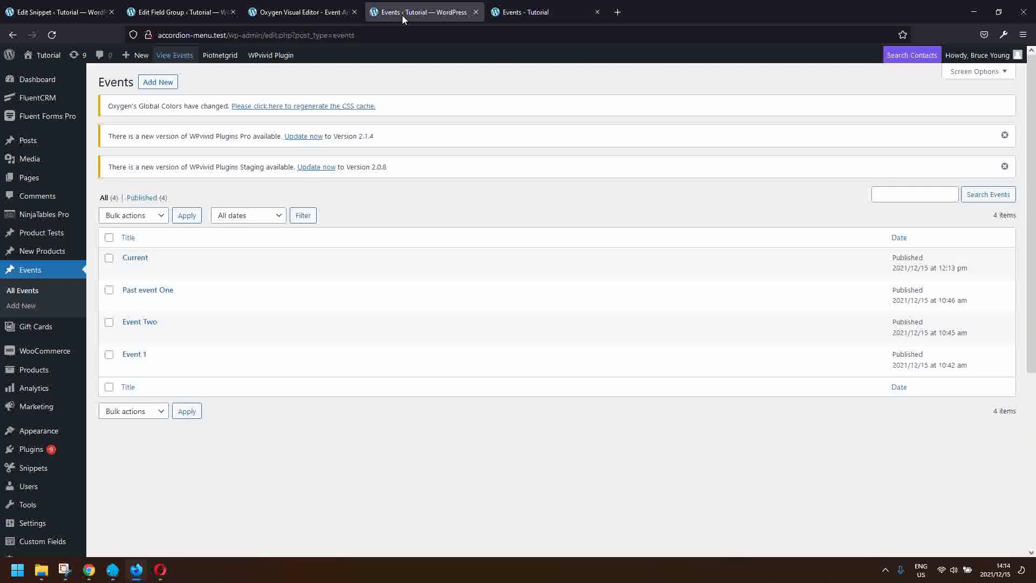
Create a new event 'Future event A' running 17/12/2021 to 29/12/2021
left_click(156, 82)
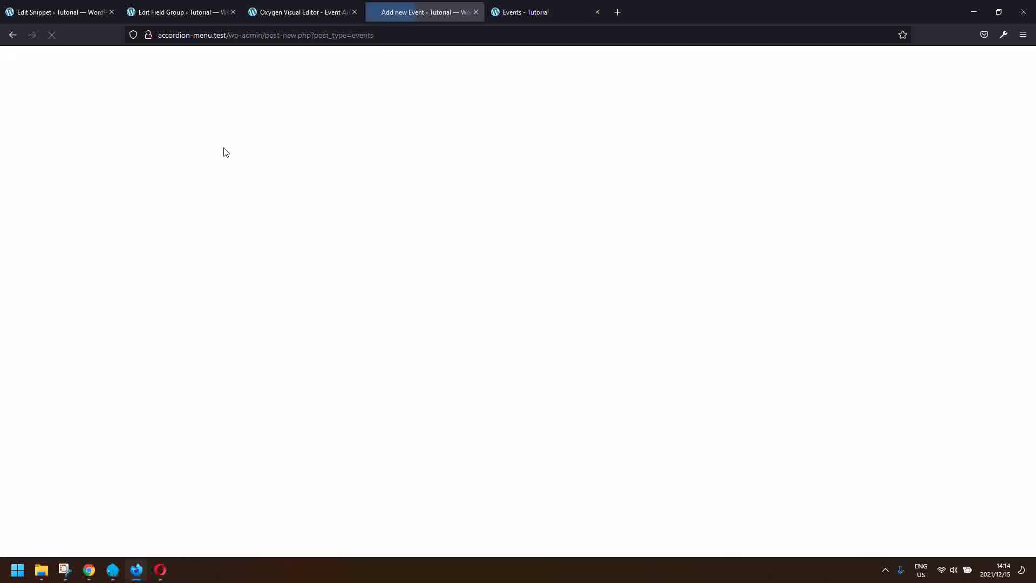
type("Fut")
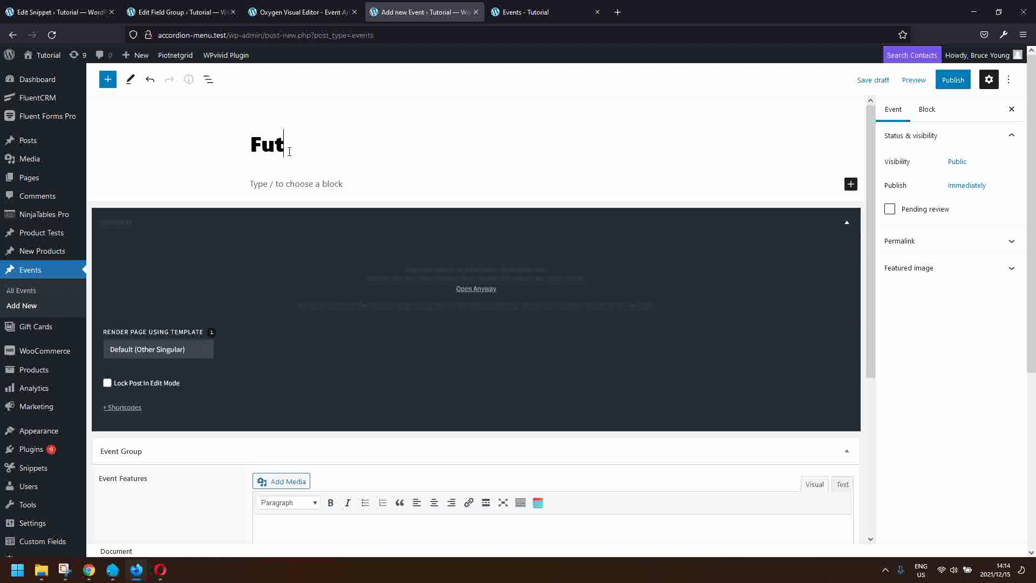
type("ure event ")
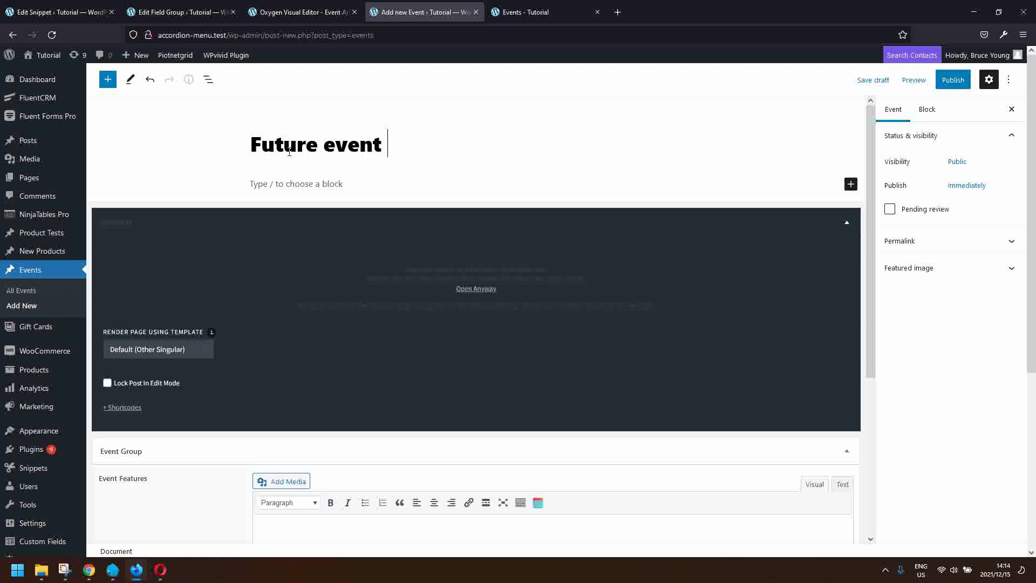
type("A")
scroll(341, 330, "down", 4)
left_click(280, 489)
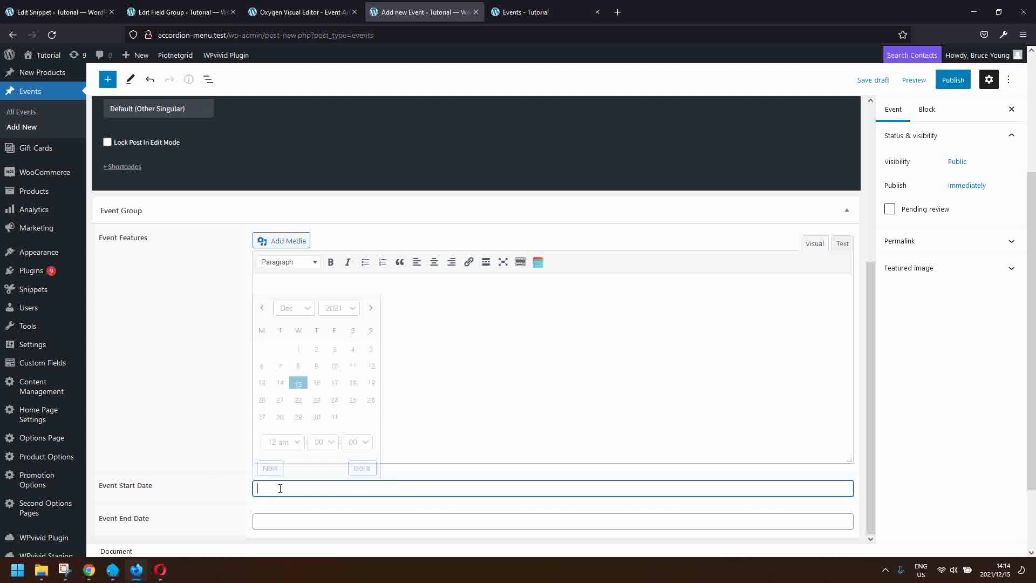
left_click(339, 390)
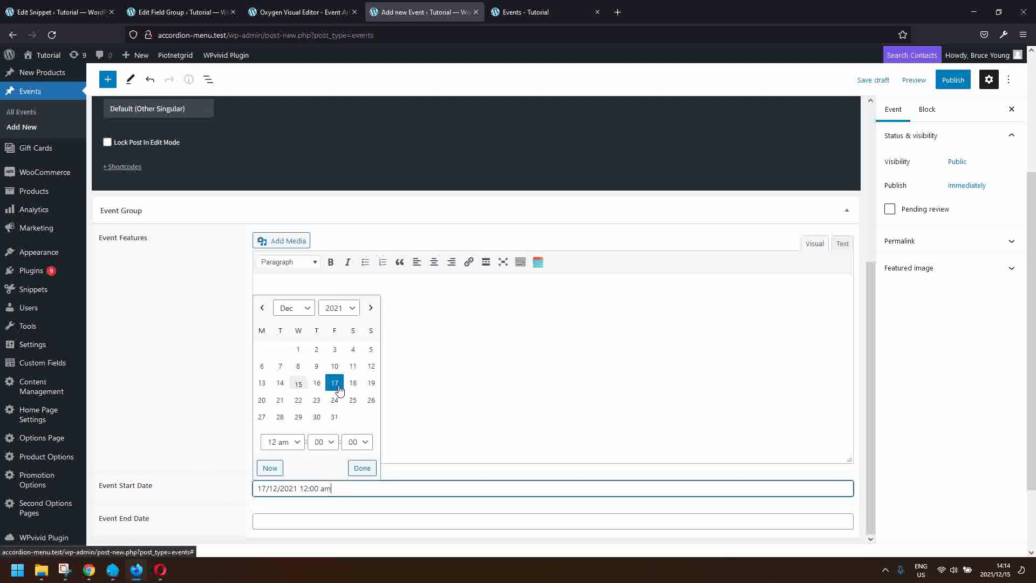
left_click(309, 522)
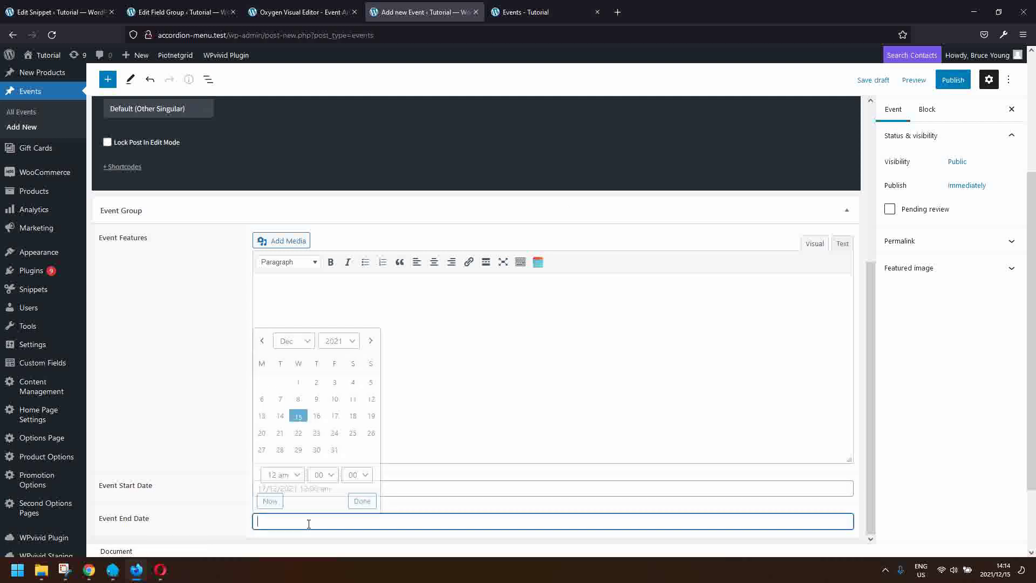
left_click(302, 452)
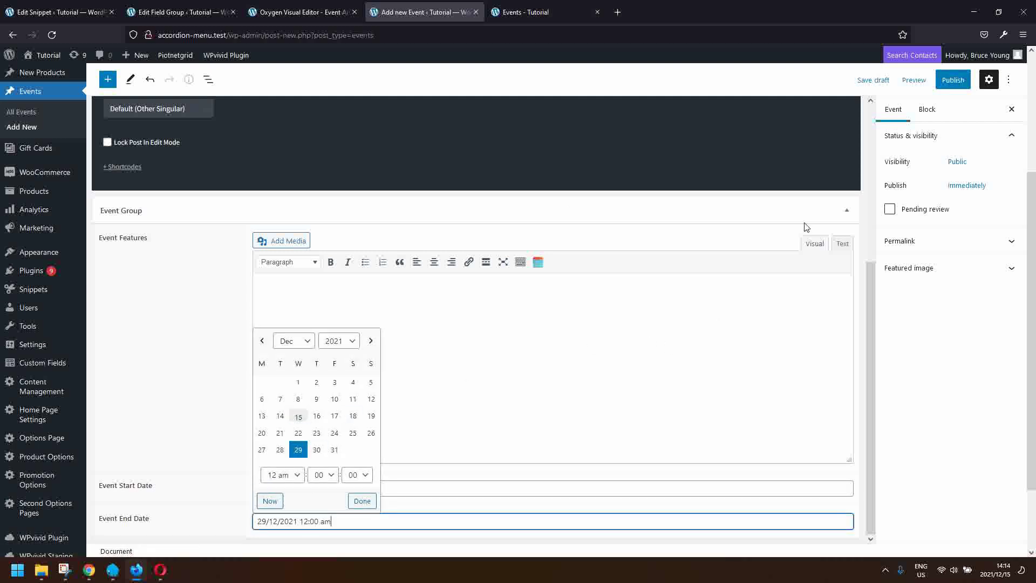
Publish Future event A and switch to the live Events page
left_click(953, 81)
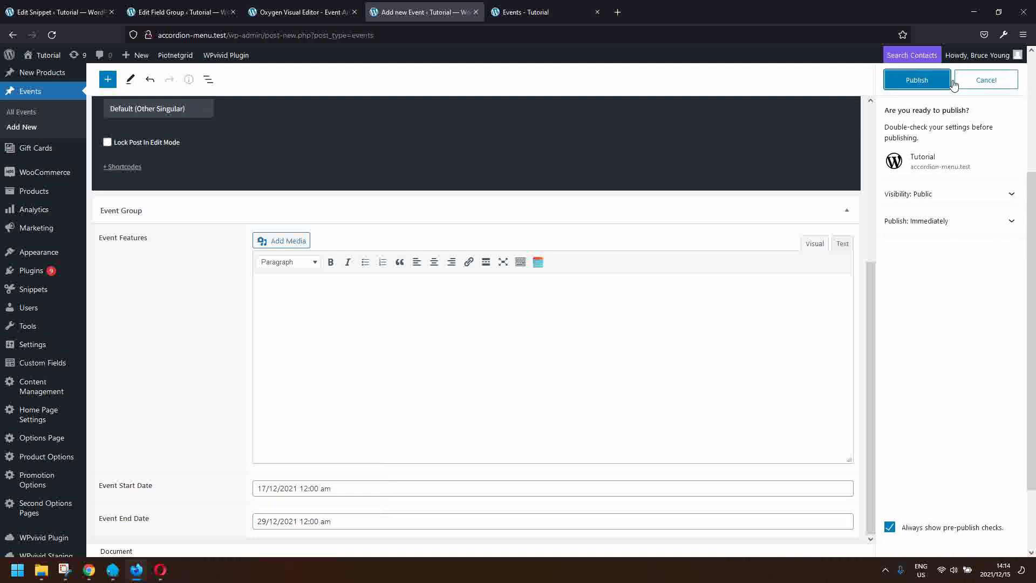
left_click(919, 79)
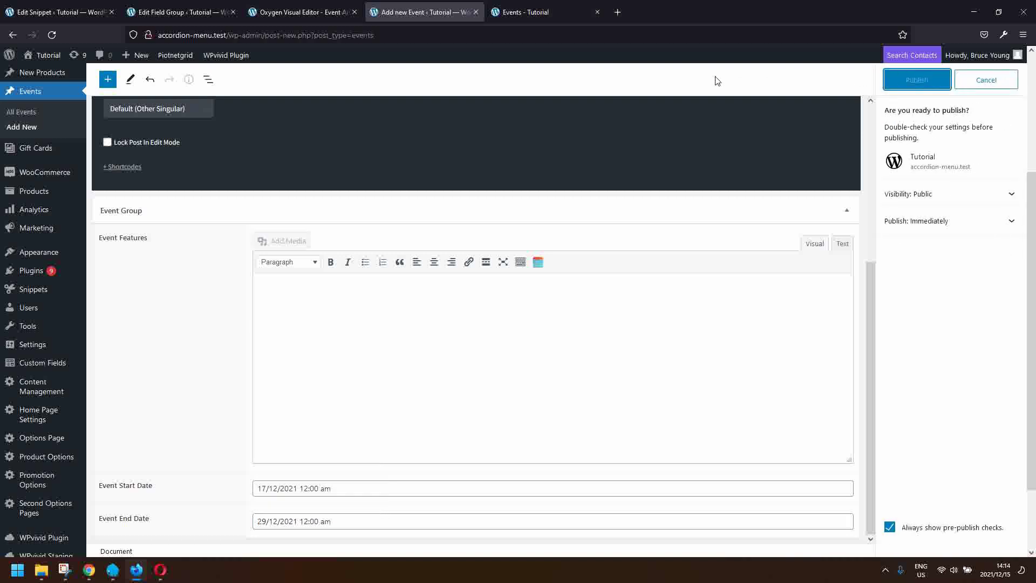
left_click(532, 10)
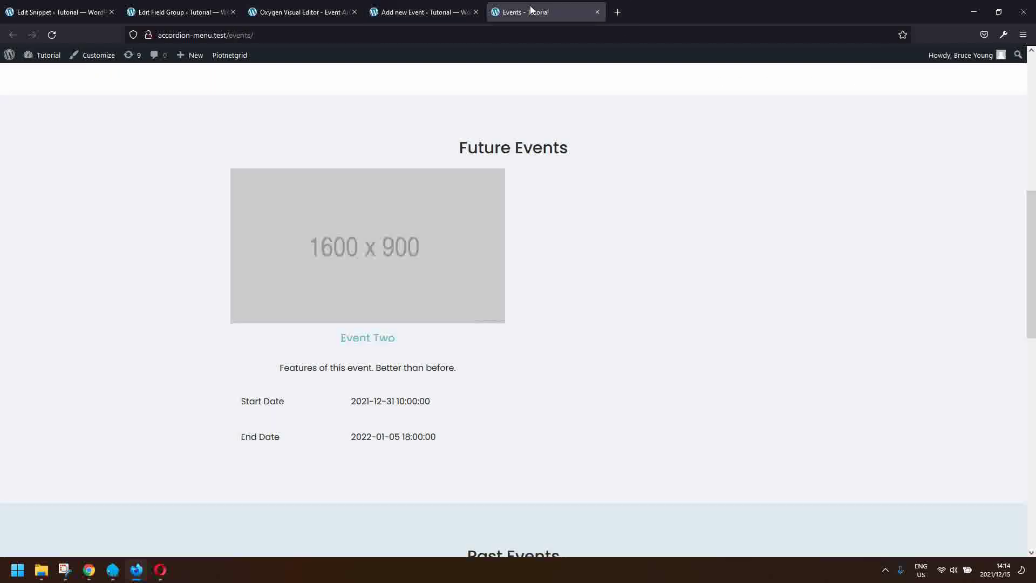
Reload the live Events page to confirm Future event A under Future Events, then return to its editor
left_click(502, 35)
key("Return")
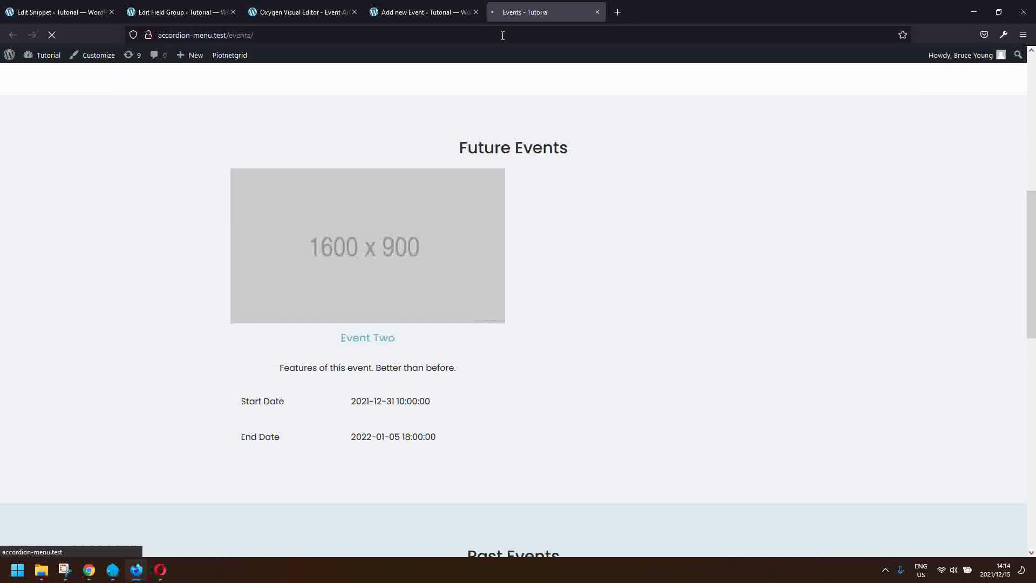
scroll(524, 245, "down", 1)
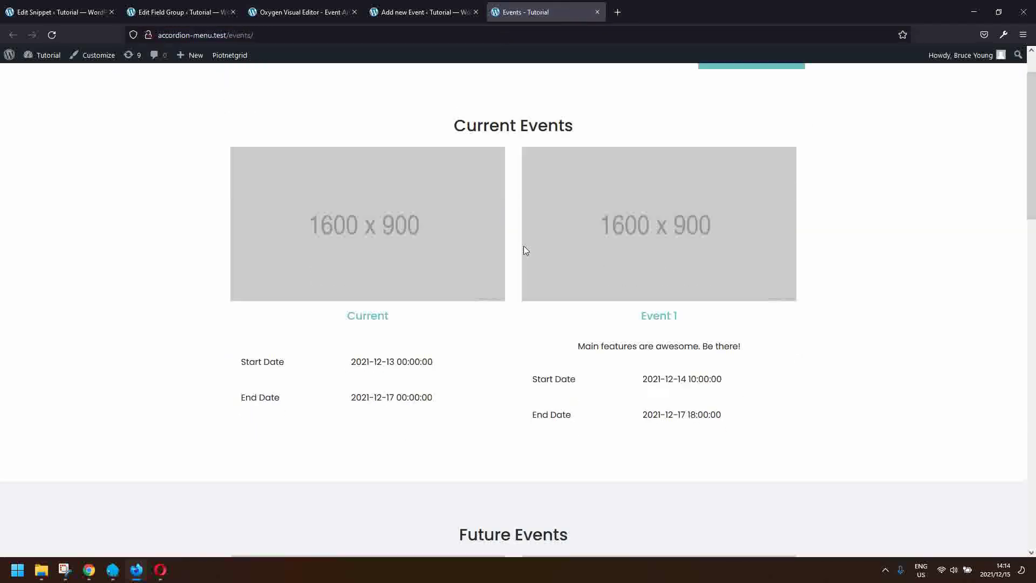
scroll(523, 246, "down", 9)
scroll(524, 246, "up", 3)
scroll(523, 246, "down", 7)
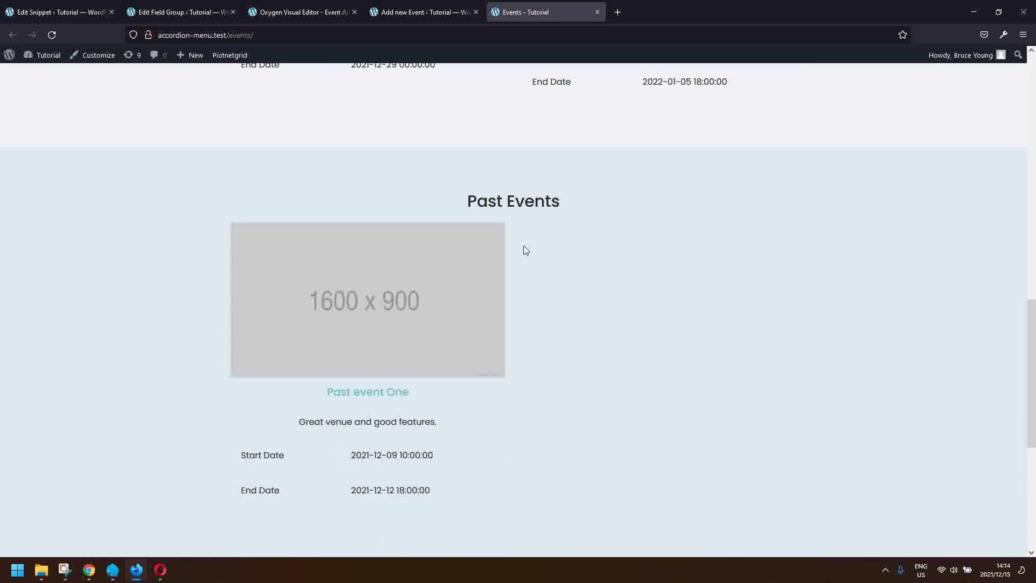
left_click(420, 11)
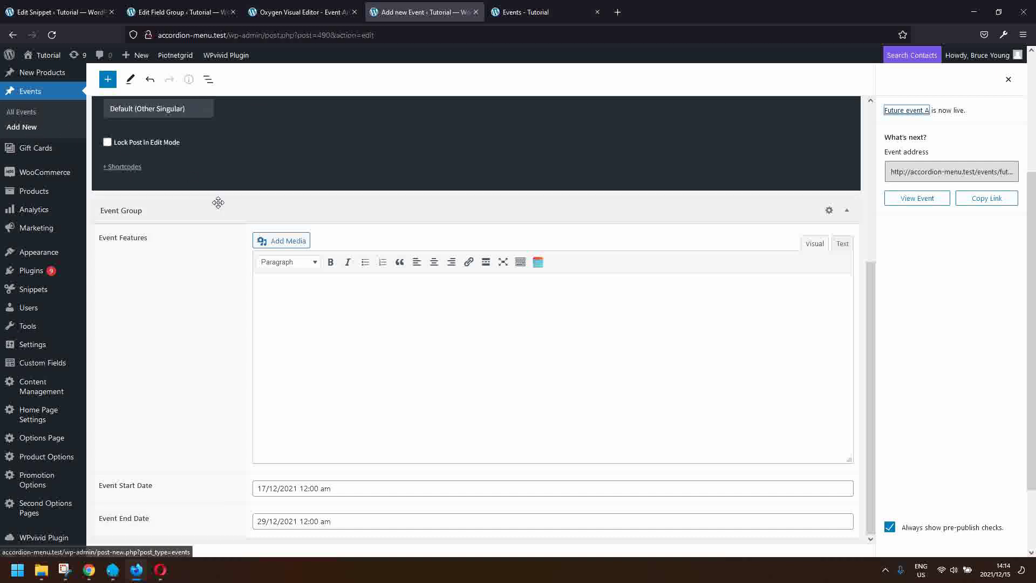
Change Future event A's dates to start 09/12/2021 and end 14/12/2021
scroll(235, 307, "up", 4)
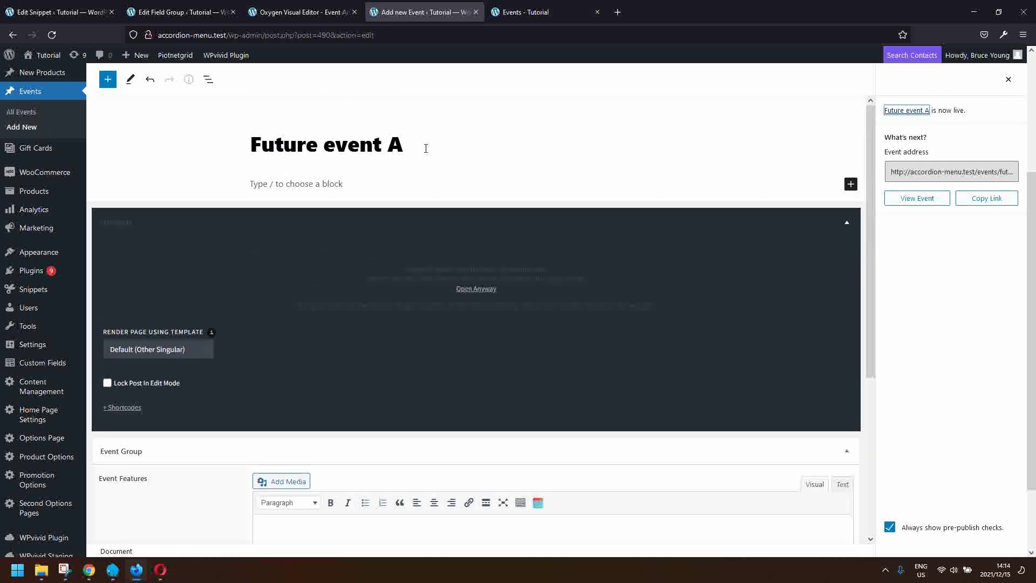
scroll(448, 143, "down", 5)
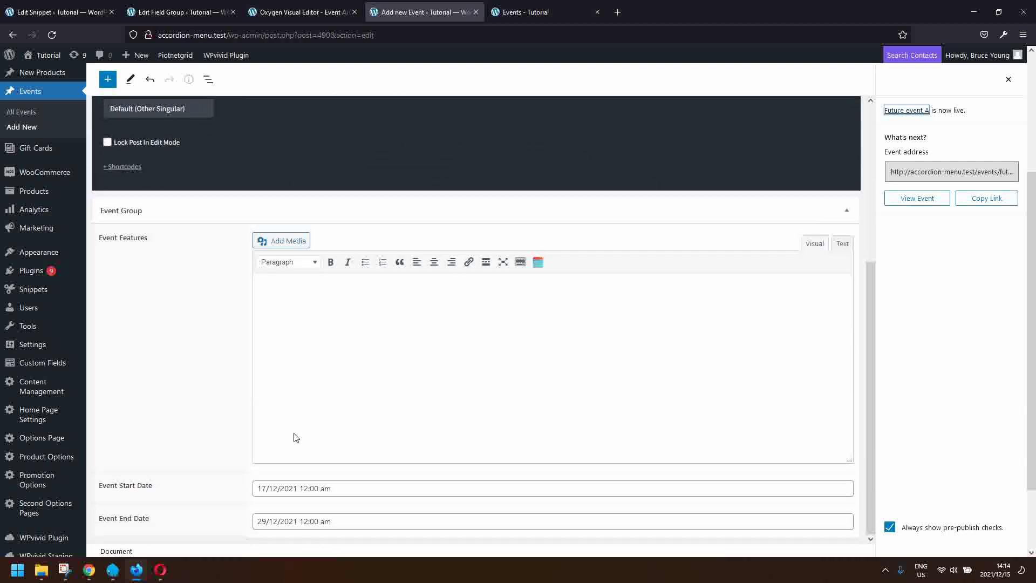
left_click(280, 488)
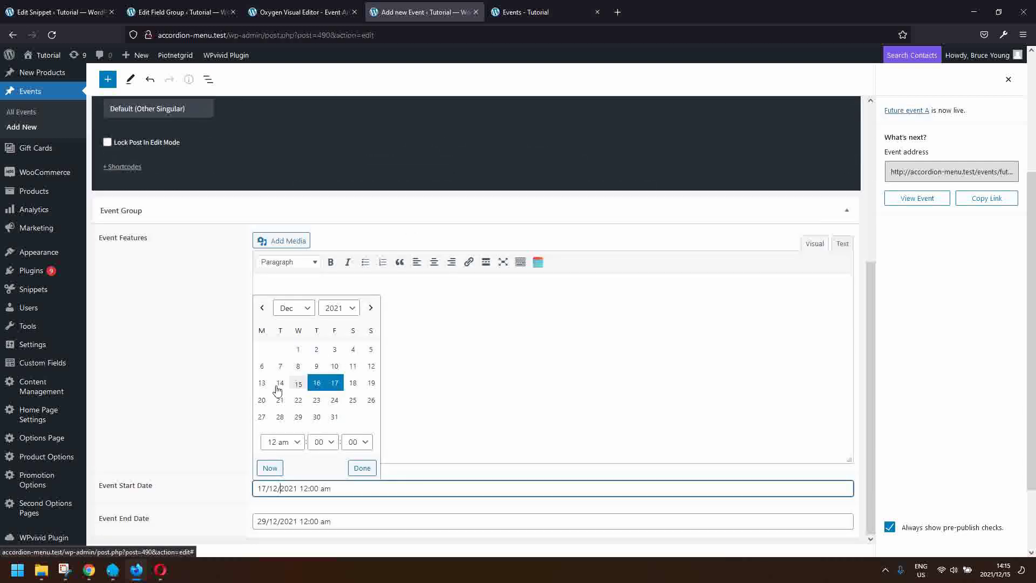
left_click(312, 367)
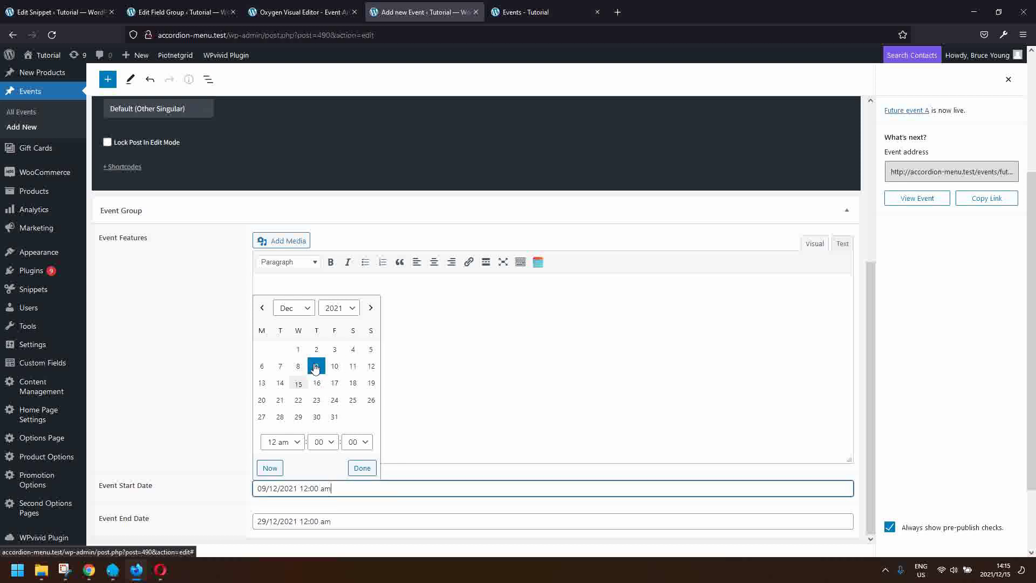
left_click(295, 519)
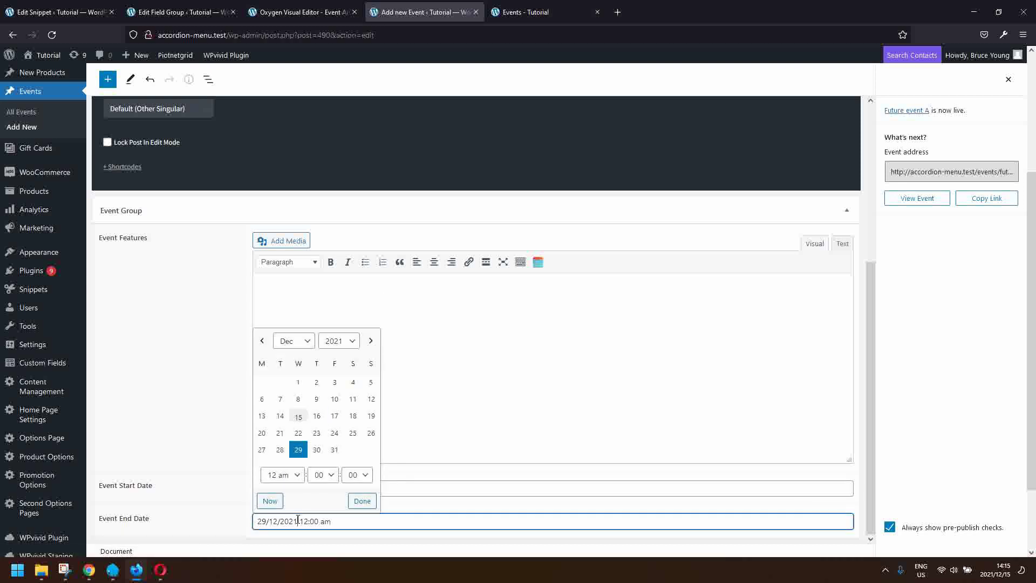
left_click(277, 415)
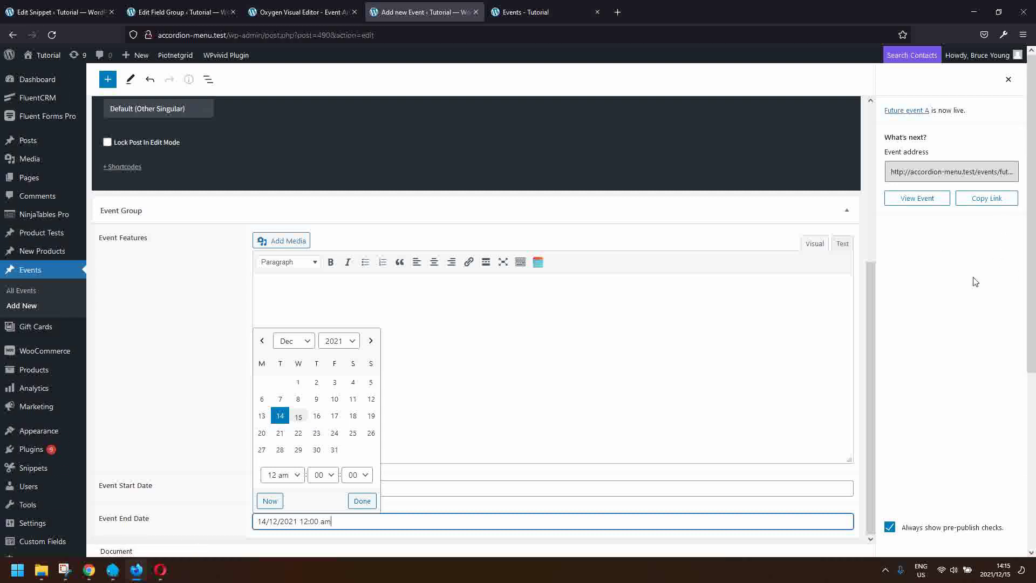
Update the event to save the new dates, then switch to the live Events page
left_click(1008, 81)
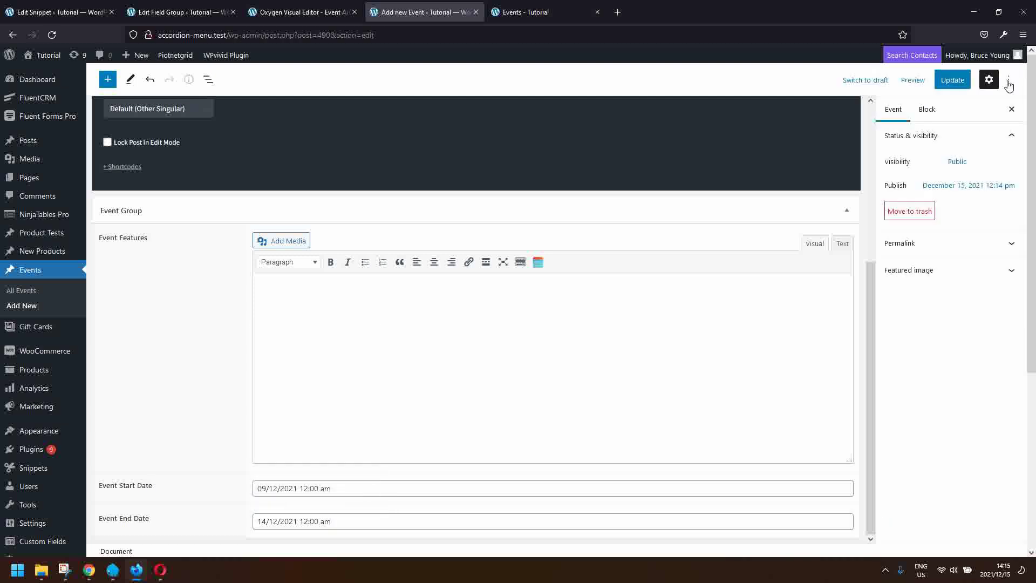
left_click(952, 80)
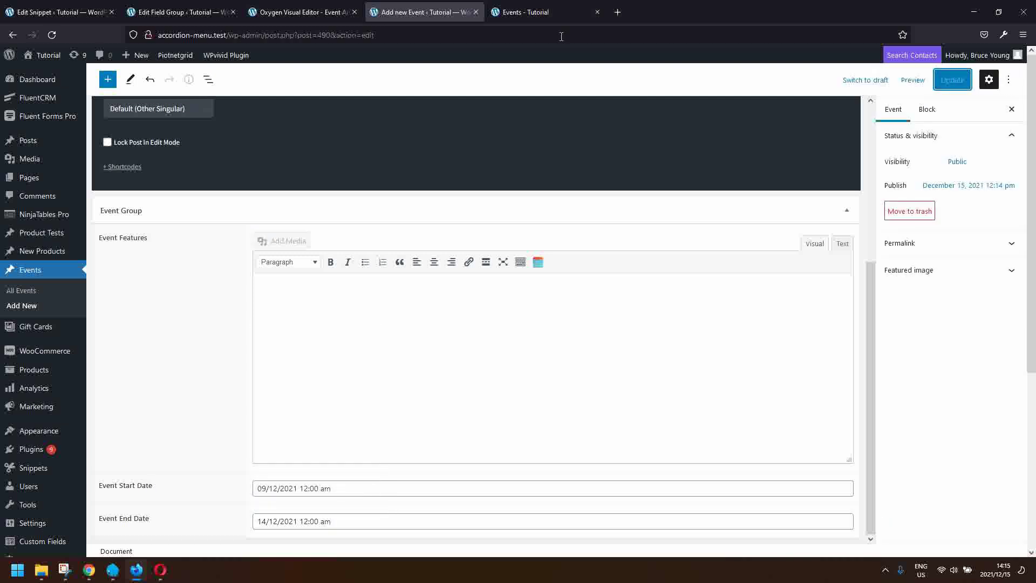
left_click(543, 15)
left_click(514, 34)
Reload the Events page and verify Future event A (2021-12-09 to 2021-12-14) appears under Past Events
key("Return")
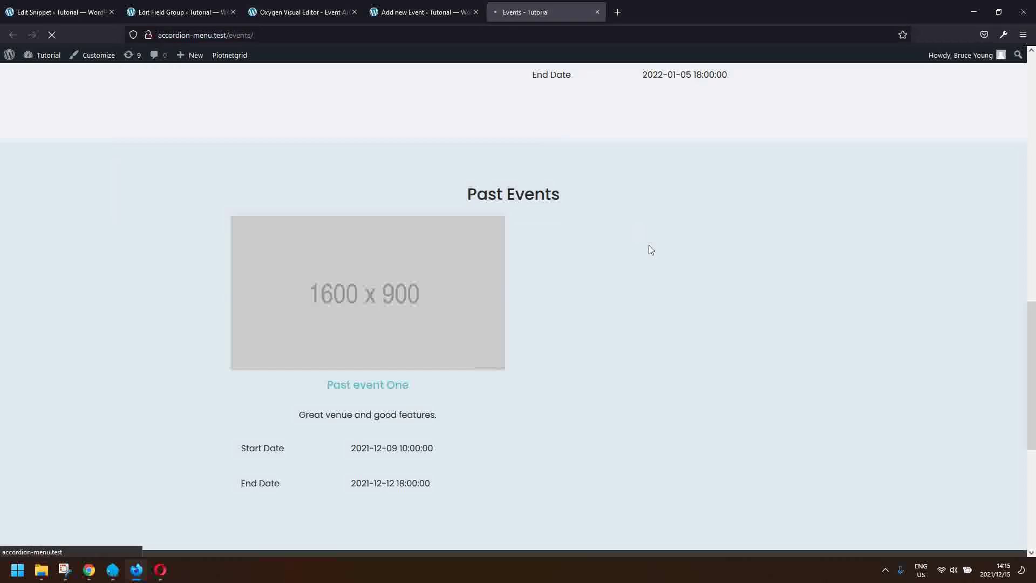
scroll(649, 250, "down", 8)
scroll(649, 246, "down", 5)
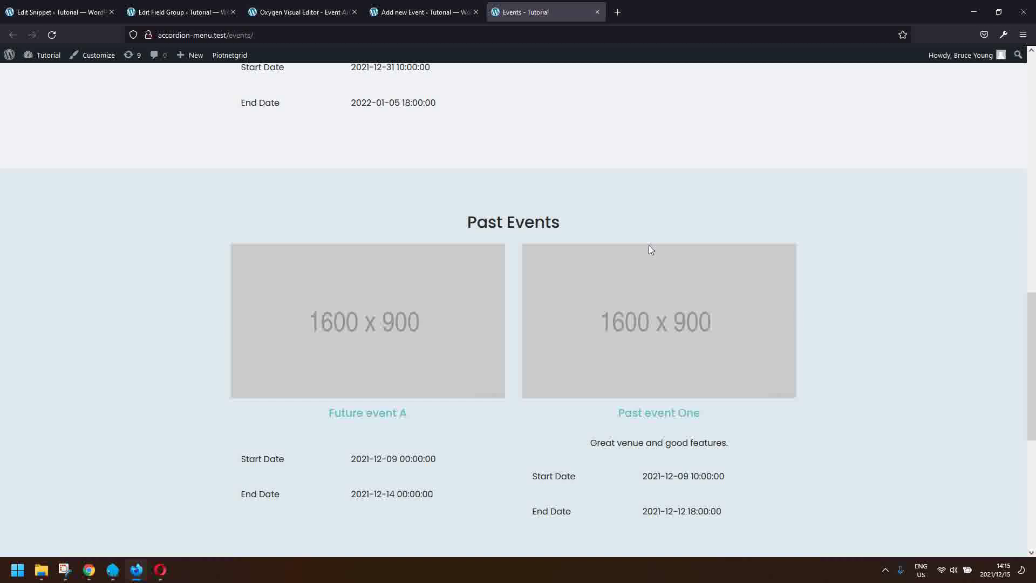
scroll(652, 250, "up", 14)
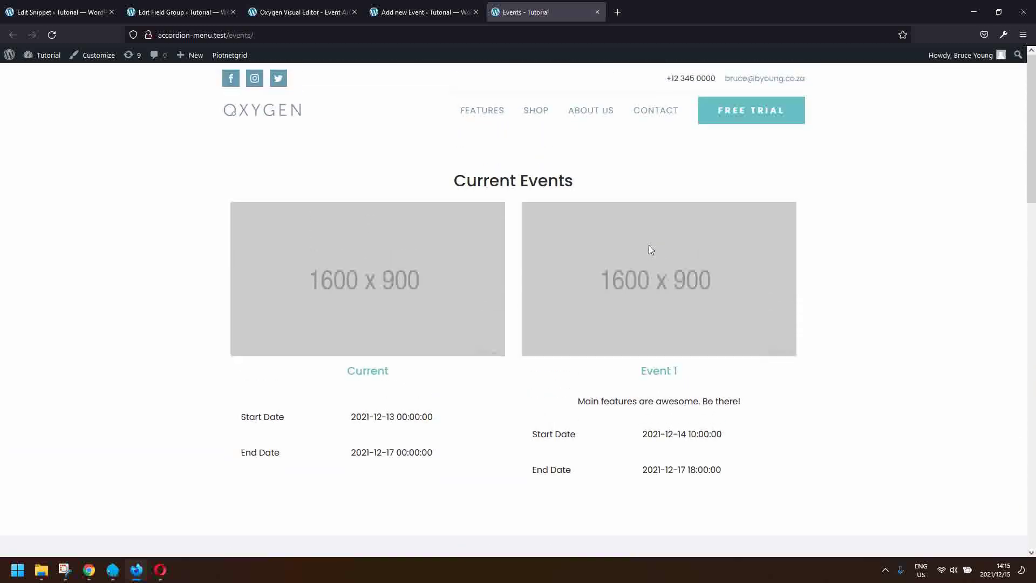